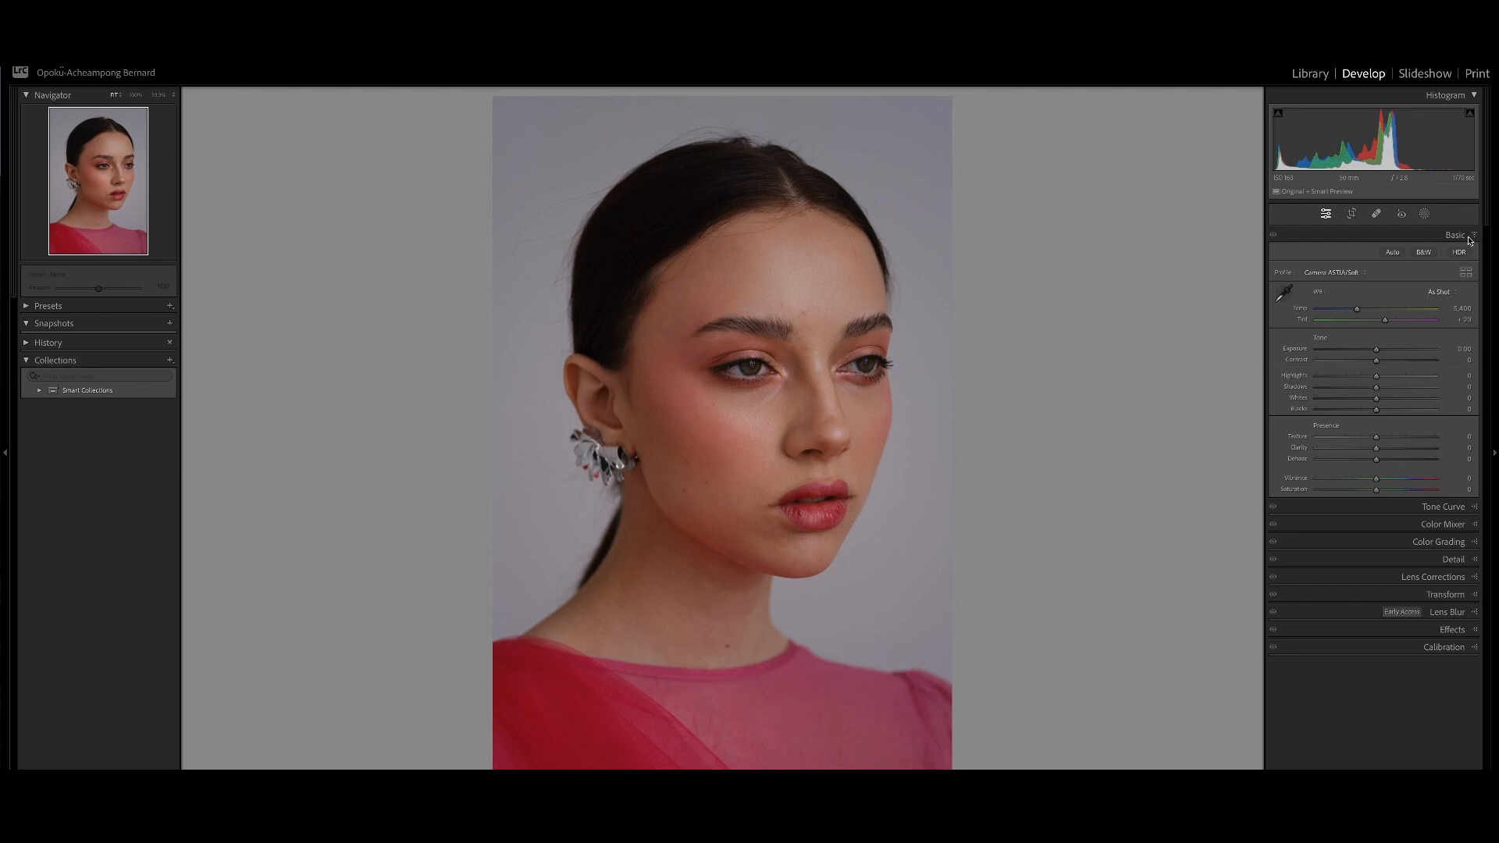
Step: Apply the Cine 3 creative profile from the Profile Browser to the portrait
{"action": "left_click", "coordinate": [1465, 273]}
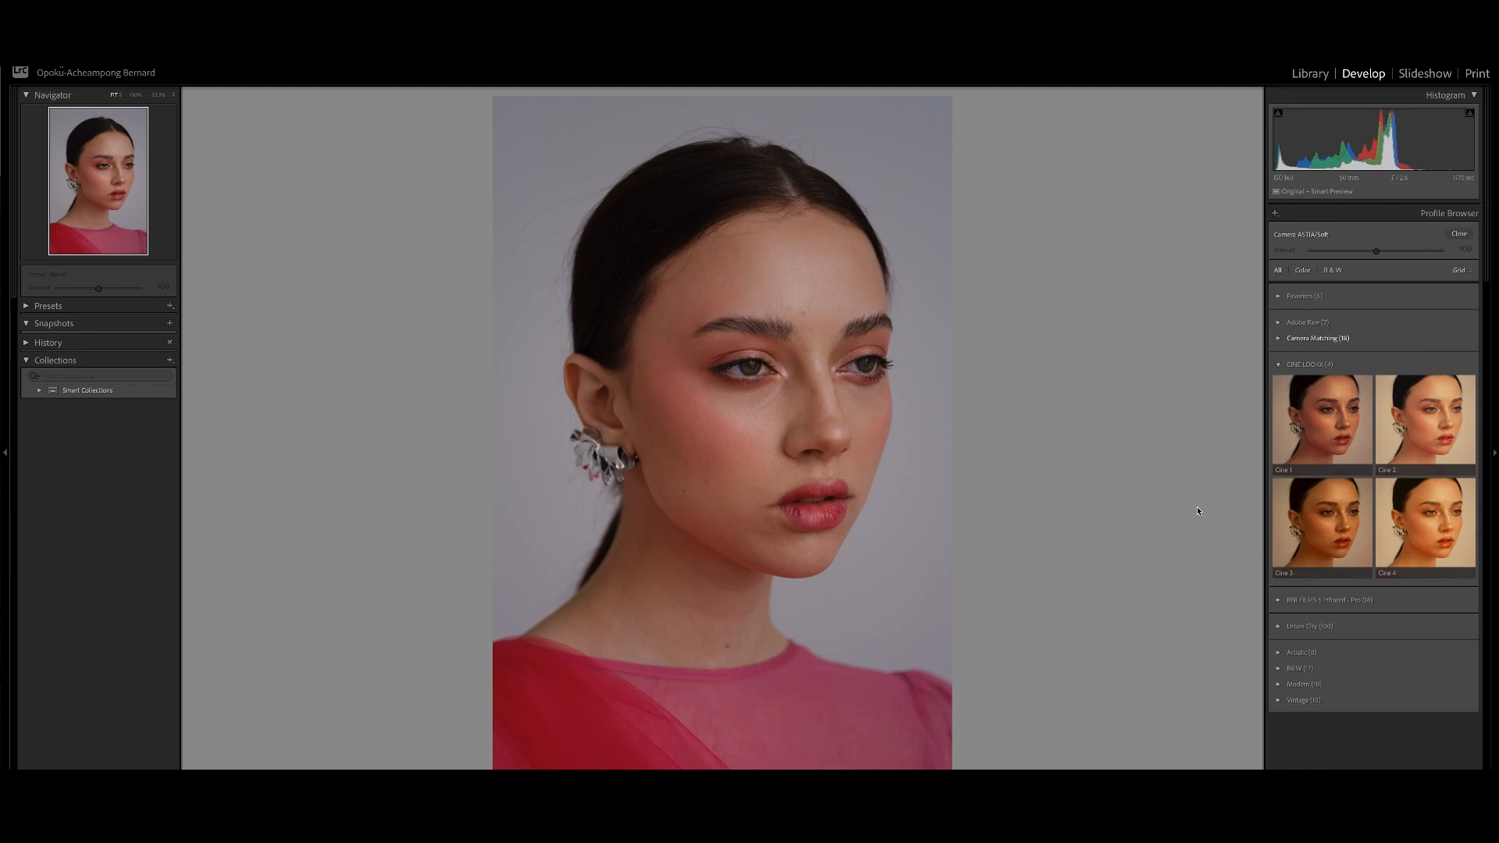
{"action": "double_click", "coordinate": [1322, 521]}
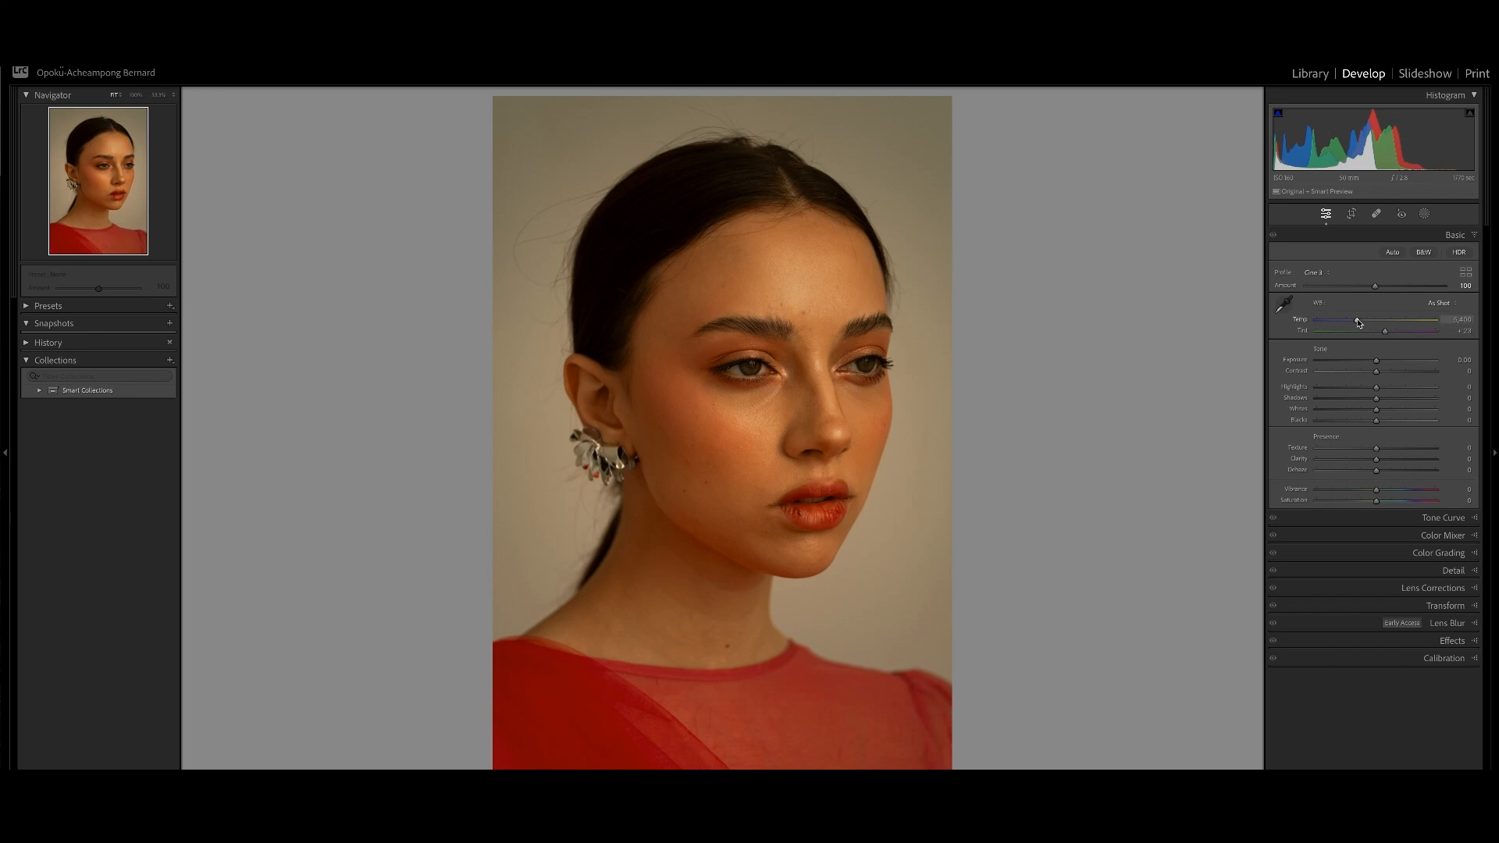
Step: Cool the portrait's white balance to a temperature of about 4,615 and a tint of about -24, comparing it with the original
{"action": "left_click_drag", "start_coordinate": [1359, 322], "coordinate": [1345, 322]}
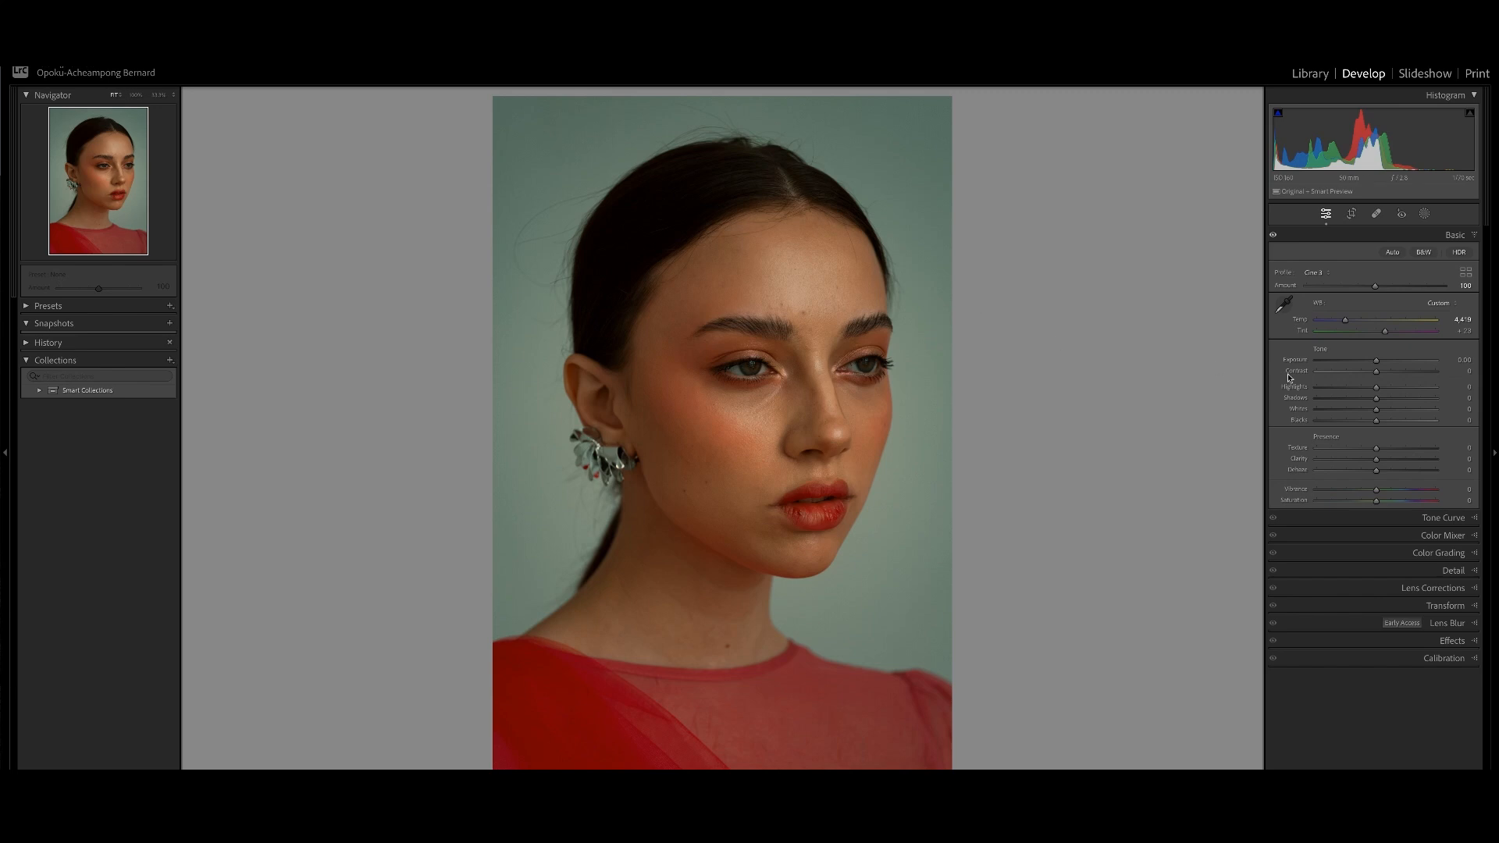
{"action": "left_click_drag", "start_coordinate": [1346, 322], "coordinate": [1347, 322]}
{"action": "left_click_drag", "start_coordinate": [1347, 323], "coordinate": [1350, 322]}
{"action": "left_click_drag", "start_coordinate": [1389, 335], "coordinate": [1368, 334]}
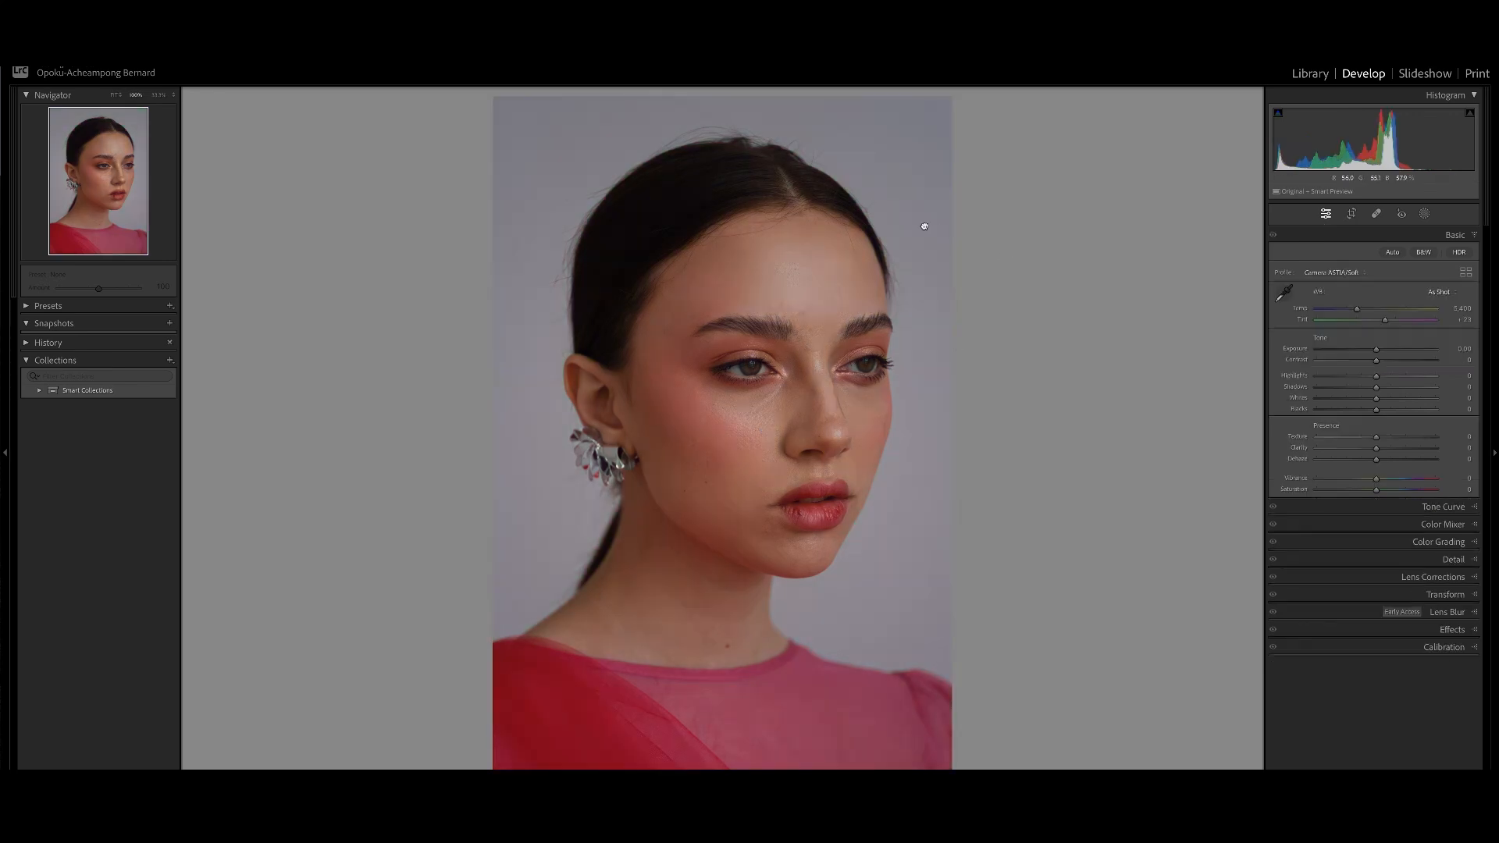
{"action": "left_click", "coordinate": [925, 224]}
{"action": "left_click", "coordinate": [1011, 481]}
{"action": "key", "text": "ctrl+z"}
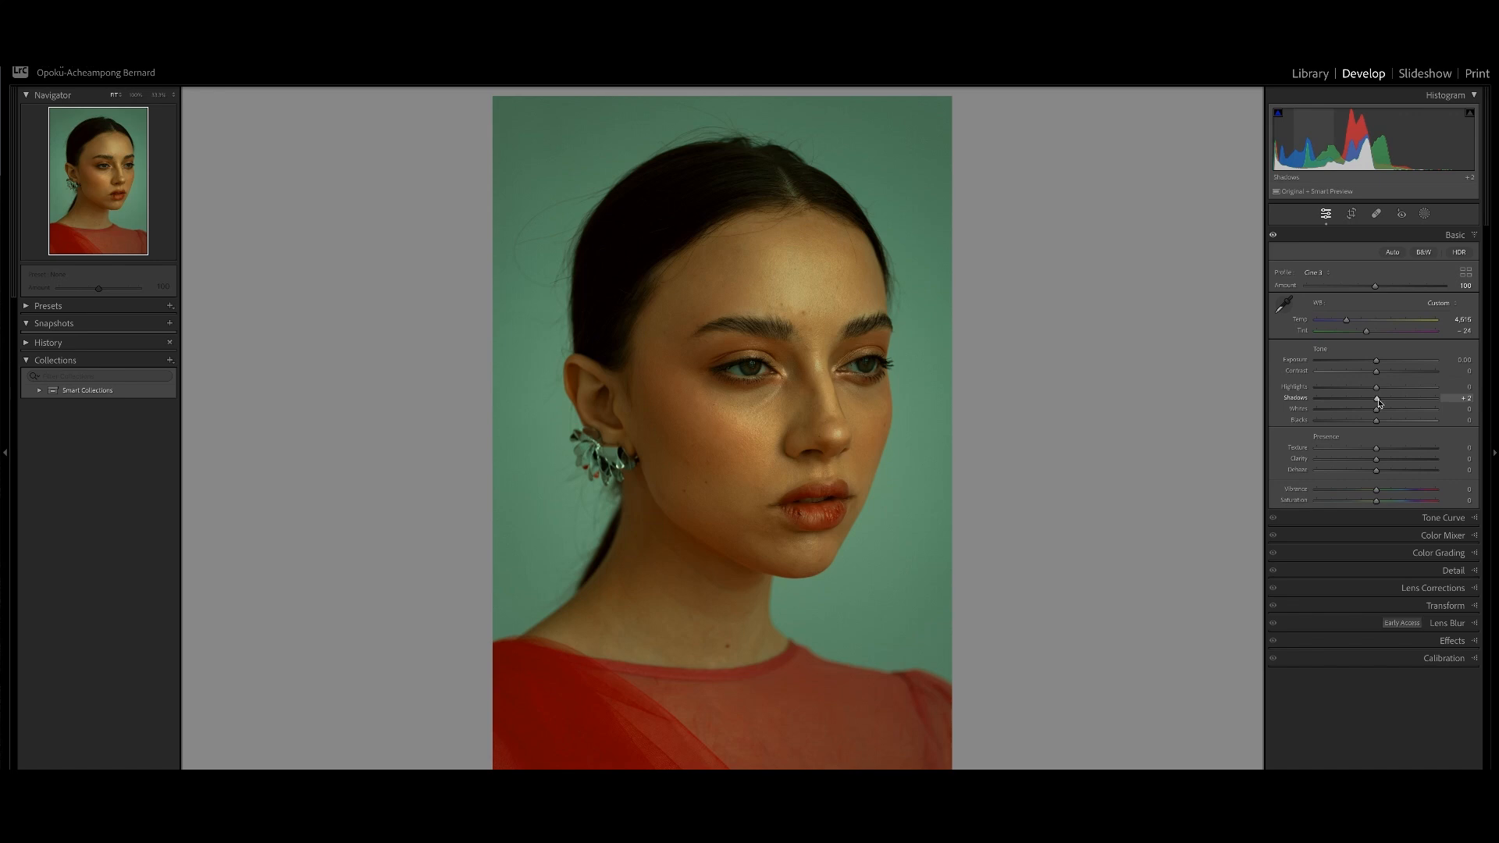
Step: Set Shadows to +20 and Dehaze to -8
{"action": "left_click_drag", "start_coordinate": [1378, 403], "coordinate": [1392, 406]}
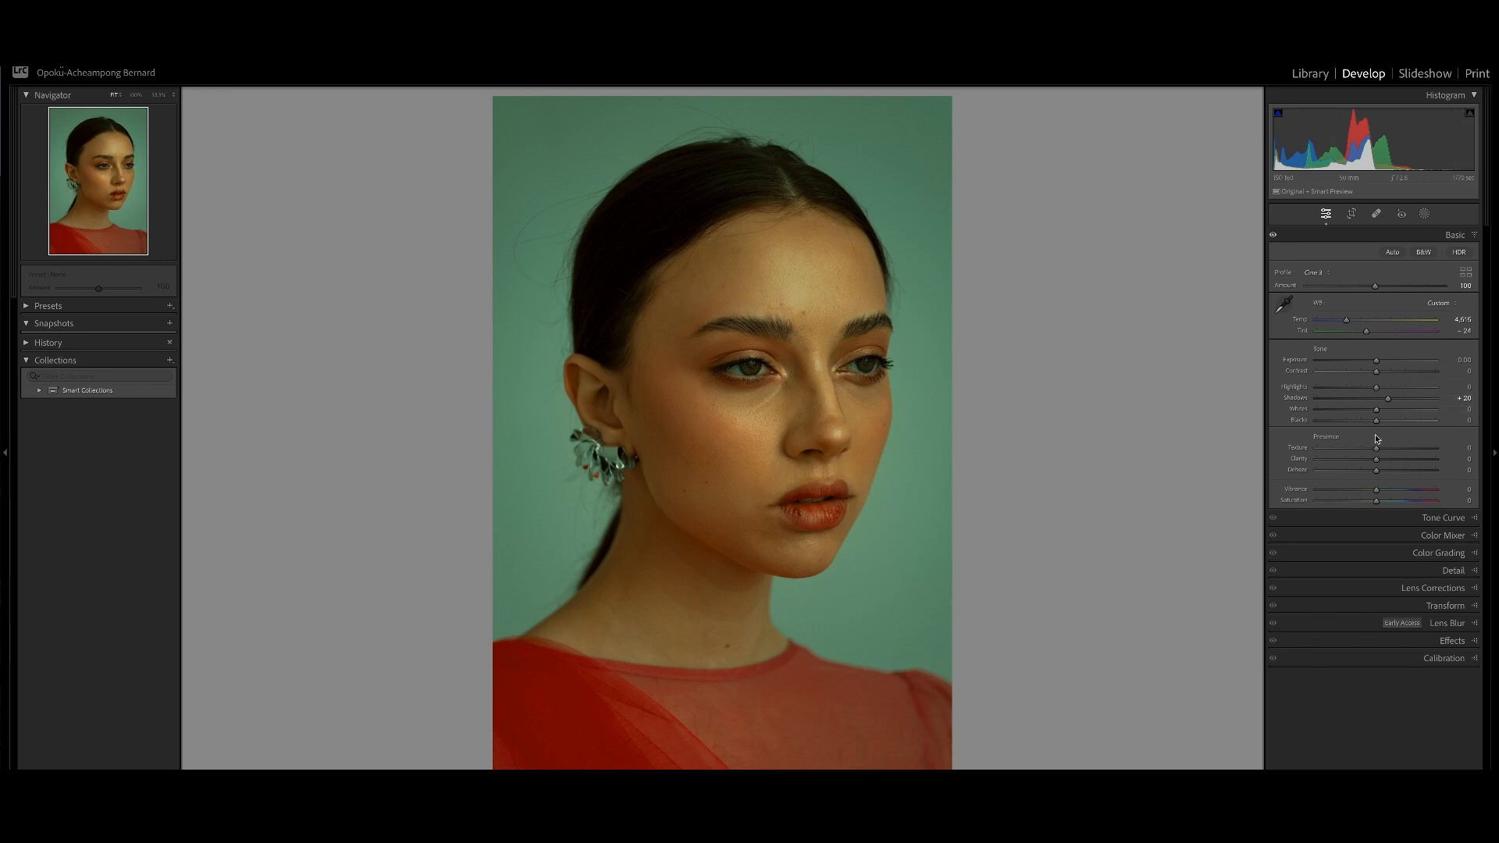
{"action": "left_click_drag", "start_coordinate": [1378, 474], "coordinate": [1373, 474]}
Step: Examine the model's skin, eyes, lips, earring and hair at close range to check the tonal adjustments
{"action": "left_click", "coordinate": [685, 261]}
{"action": "left_click_drag", "start_coordinate": [686, 258], "coordinate": [789, 337]}
{"action": "left_click_drag", "start_coordinate": [880, 535], "coordinate": [786, 405]}
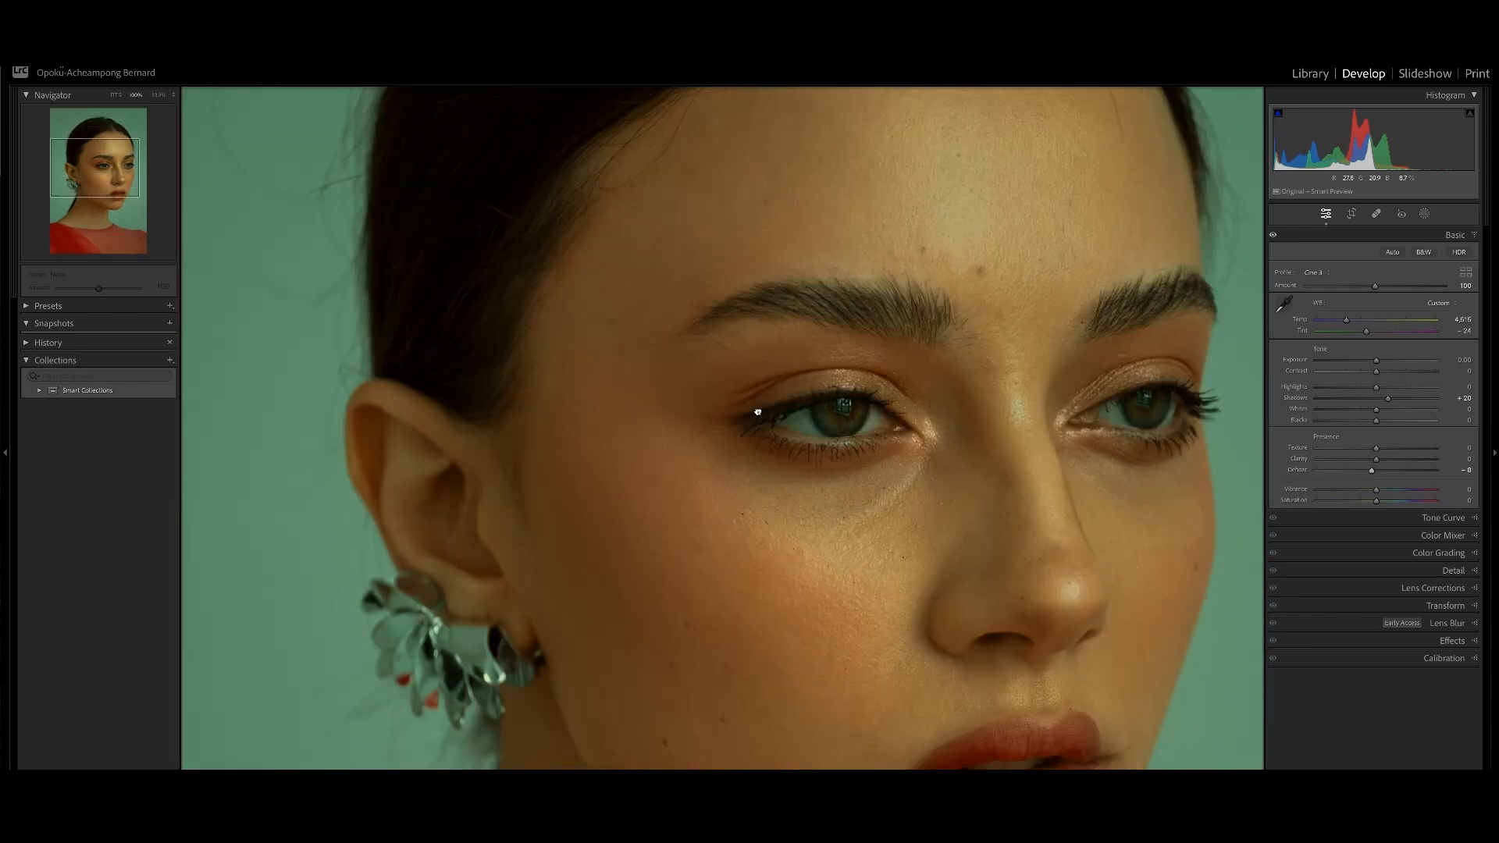
{"action": "left_click_drag", "start_coordinate": [791, 583], "coordinate": [750, 395]}
{"action": "left_click", "coordinate": [750, 395]}
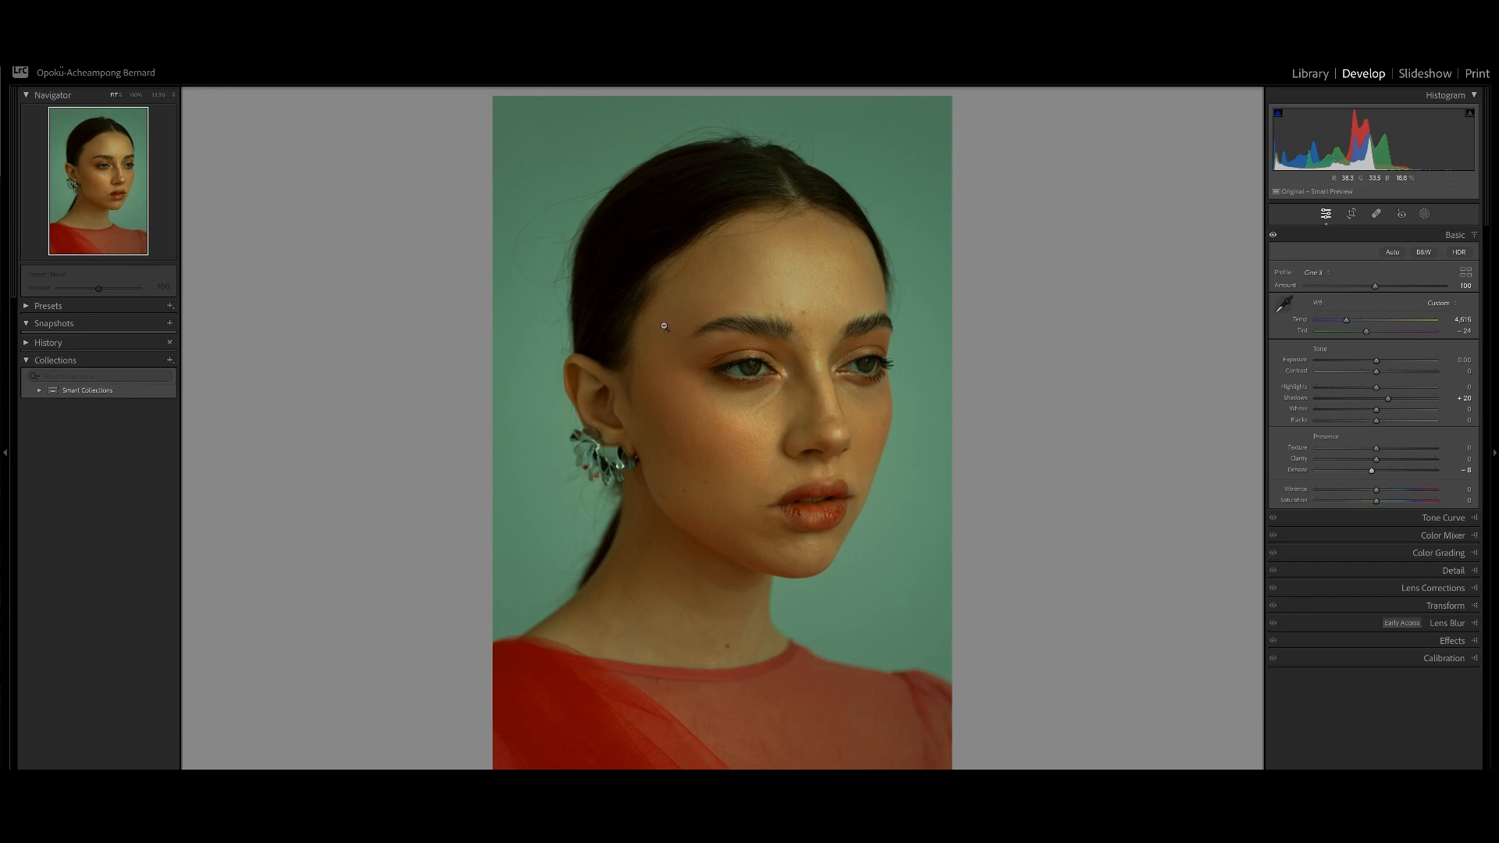
{"action": "left_click", "coordinate": [816, 281]}
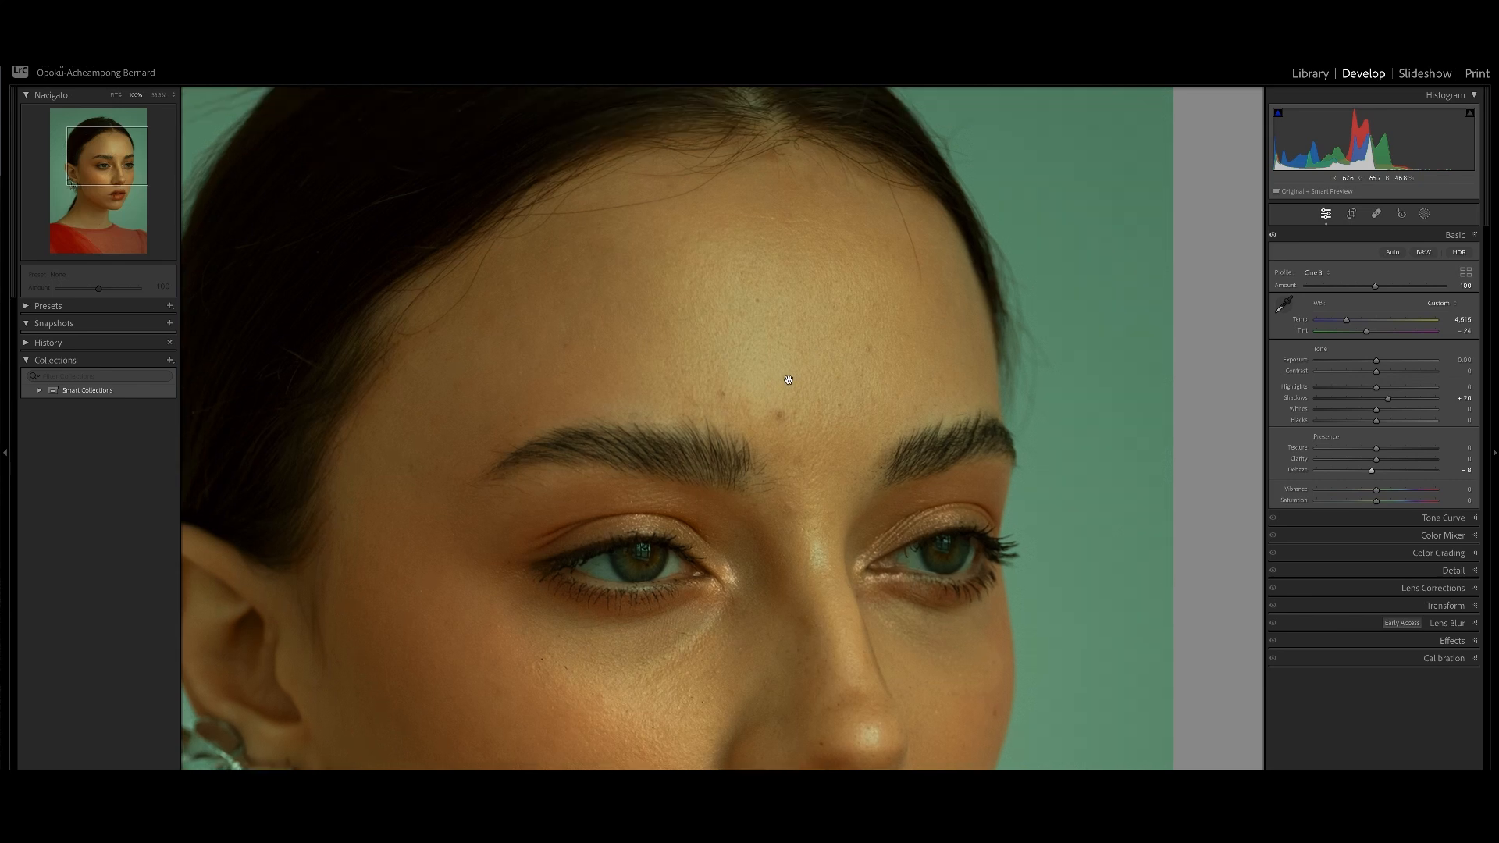
{"action": "left_click_drag", "start_coordinate": [767, 366], "coordinate": [787, 247]}
{"action": "scroll", "coordinate": [786, 248], "scroll_direction": "down", "scroll_amount": 10}
{"action": "scroll", "coordinate": [812, 295], "scroll_direction": "left", "scroll_amount": 5}
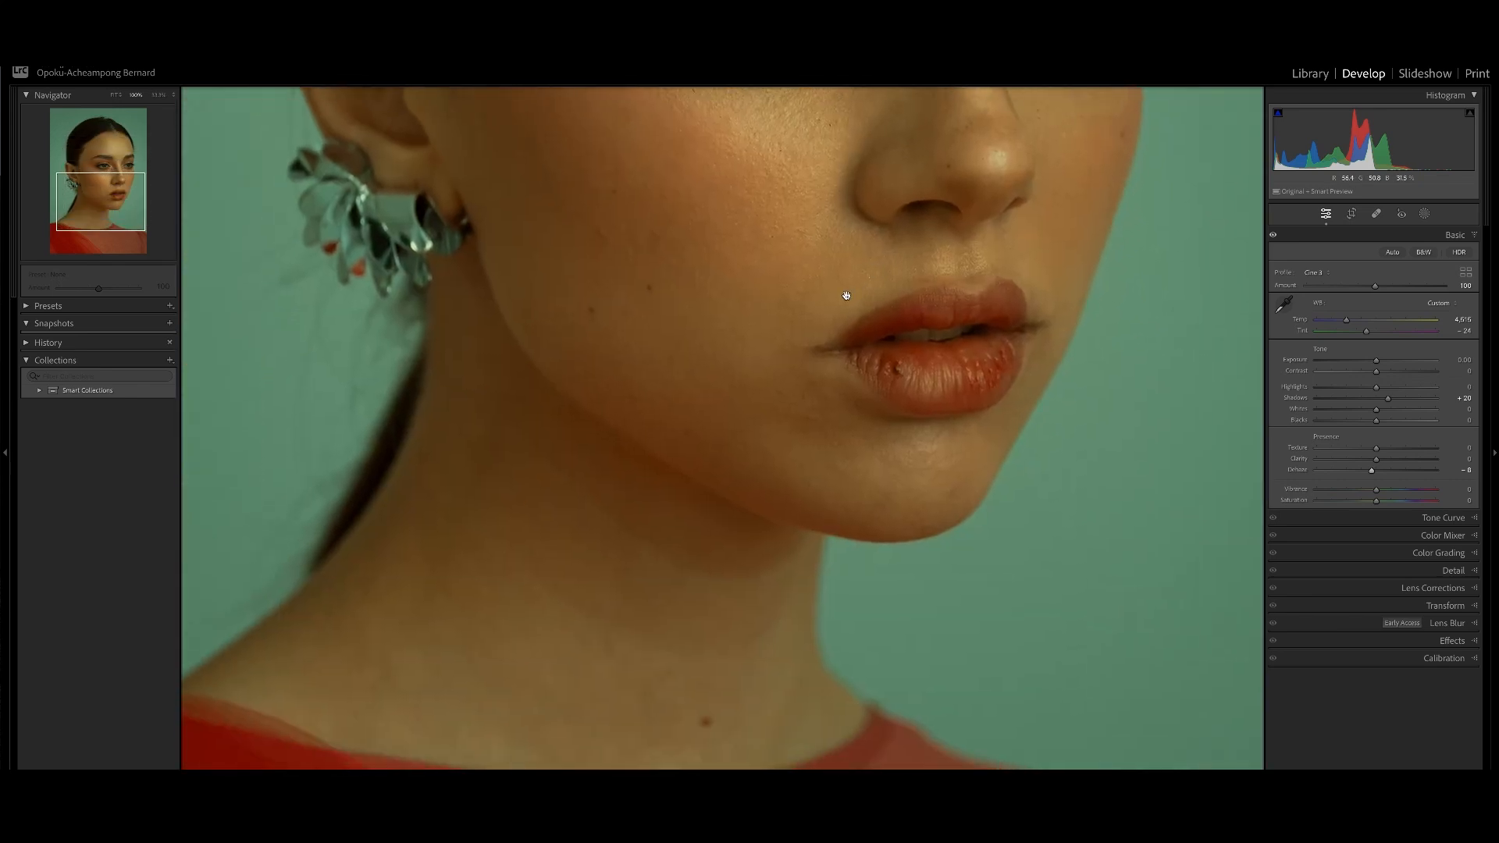
{"action": "scroll", "coordinate": [863, 337], "scroll_direction": "up", "scroll_amount": 10}
{"action": "scroll", "coordinate": [770, 523], "scroll_direction": "right", "scroll_amount": 2}
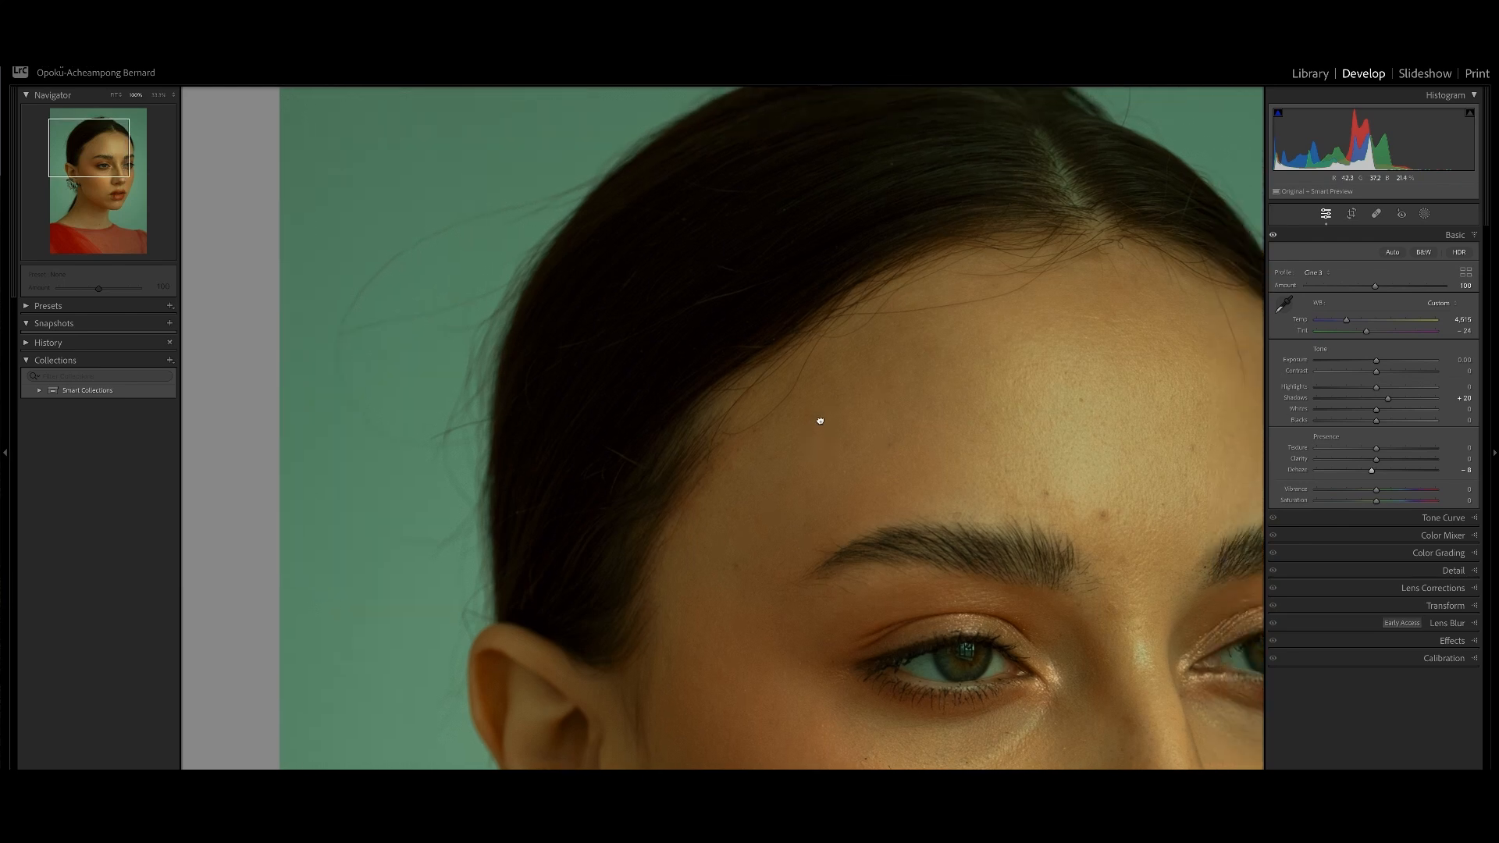
{"action": "left_click", "coordinate": [916, 391]}
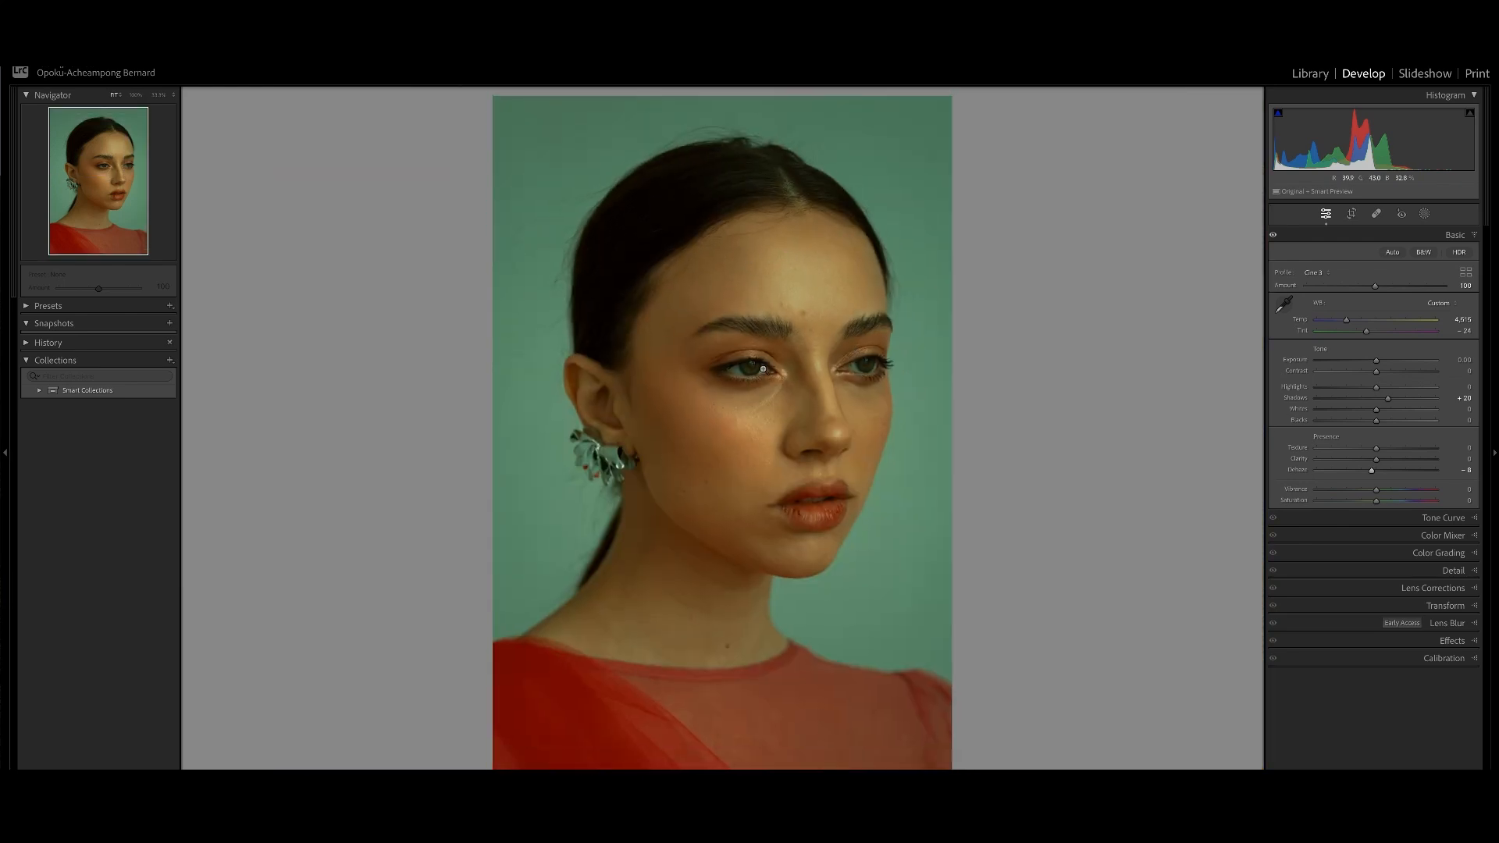
Step: Fade the point tone curve by lifting the black point to output 7 and lowering the white point to output 252
{"action": "left_click", "coordinate": [1439, 519]}
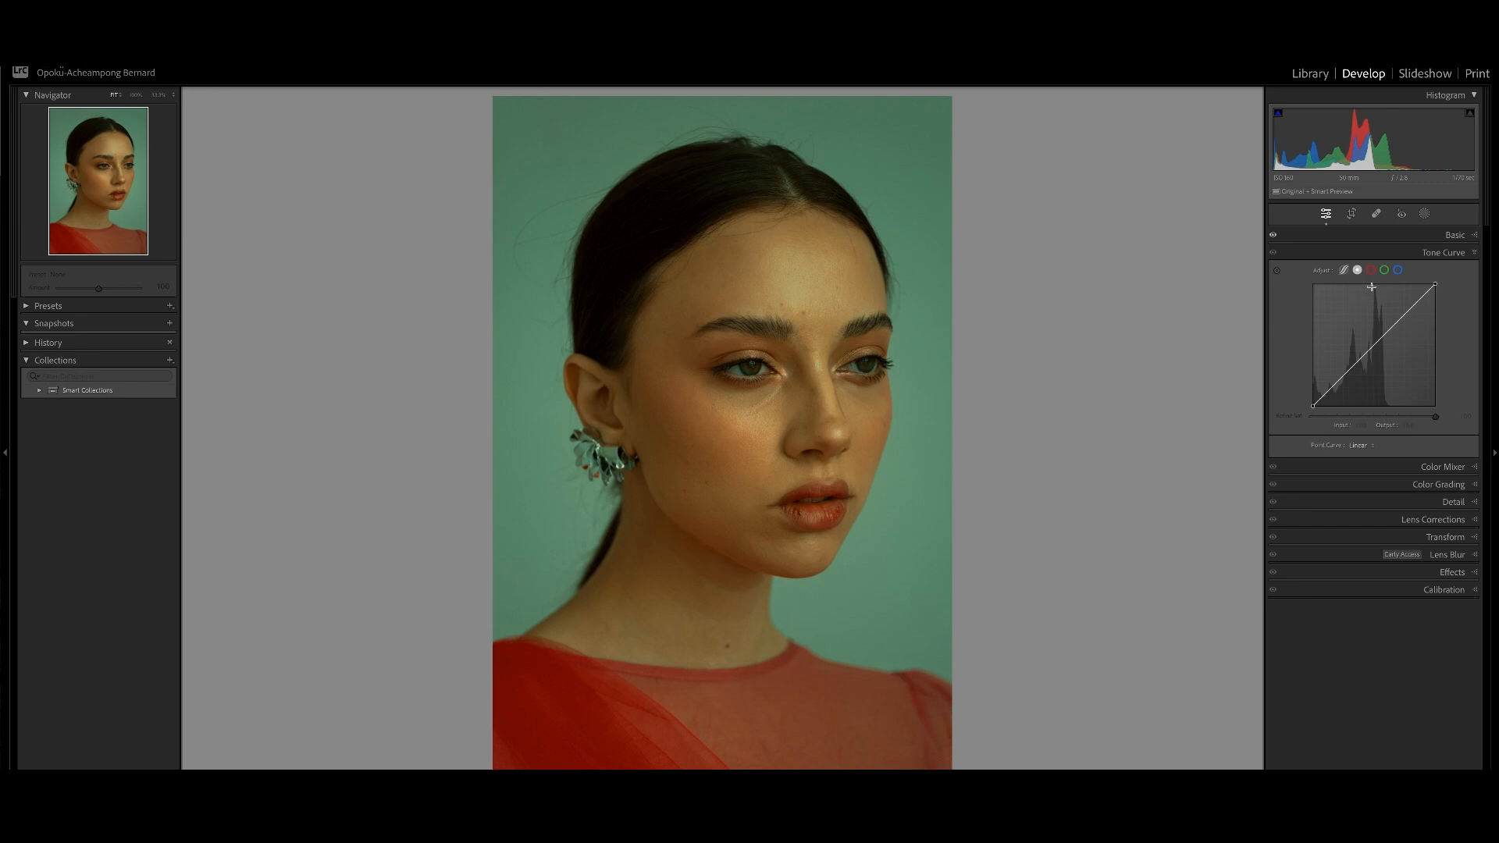
{"action": "left_click_drag", "start_coordinate": [1313, 407], "coordinate": [1313, 405]}
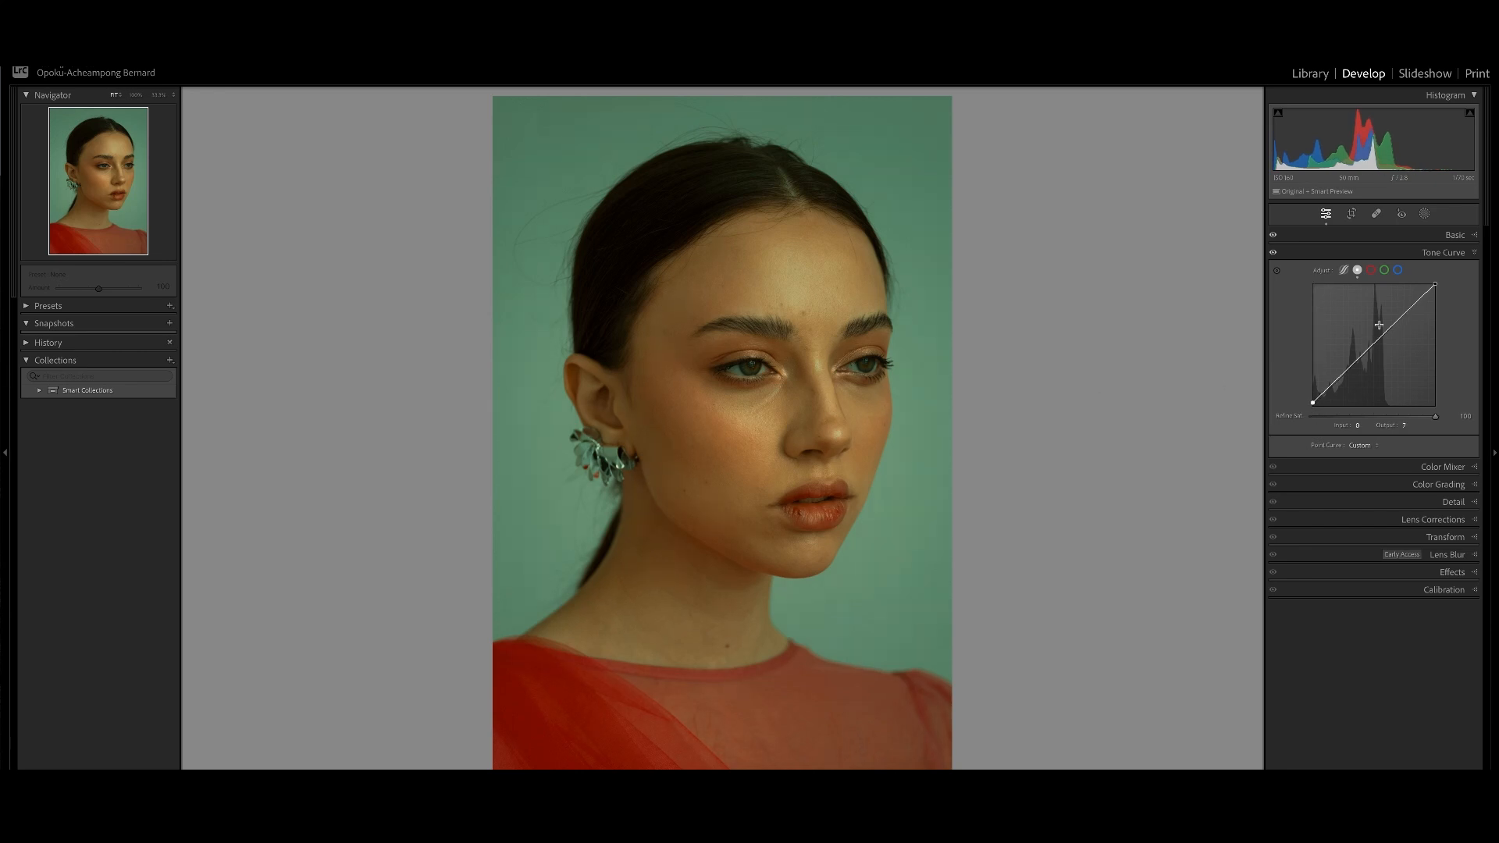
{"action": "left_click_drag", "start_coordinate": [1434, 286], "coordinate": [1440, 290]}
{"action": "left_click", "coordinate": [819, 352]}
{"action": "scroll", "coordinate": [817, 344], "scroll_direction": "up", "scroll_amount": 3}
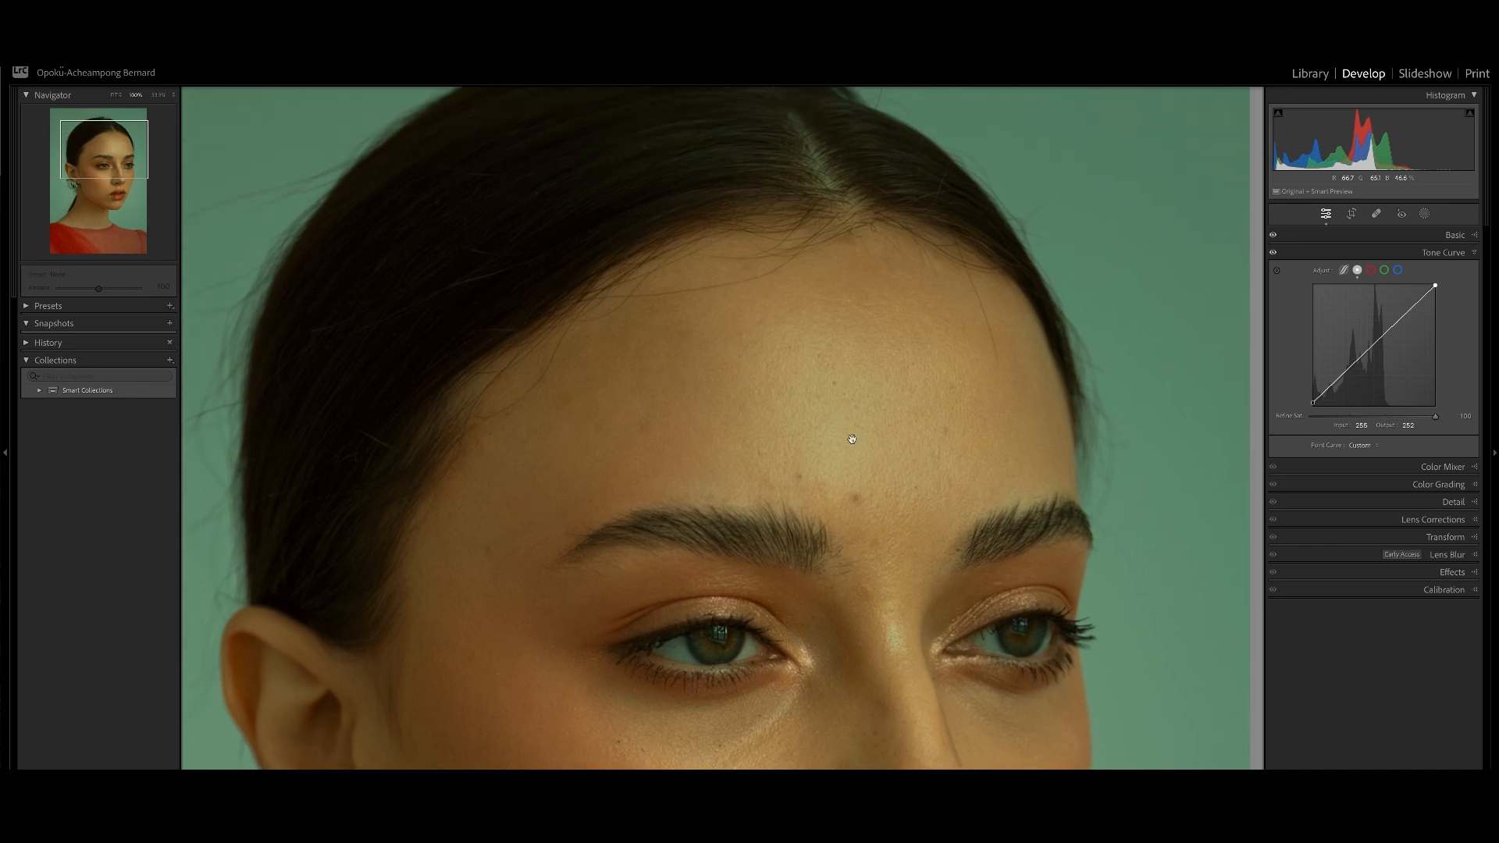
{"action": "left_click", "coordinate": [854, 459]}
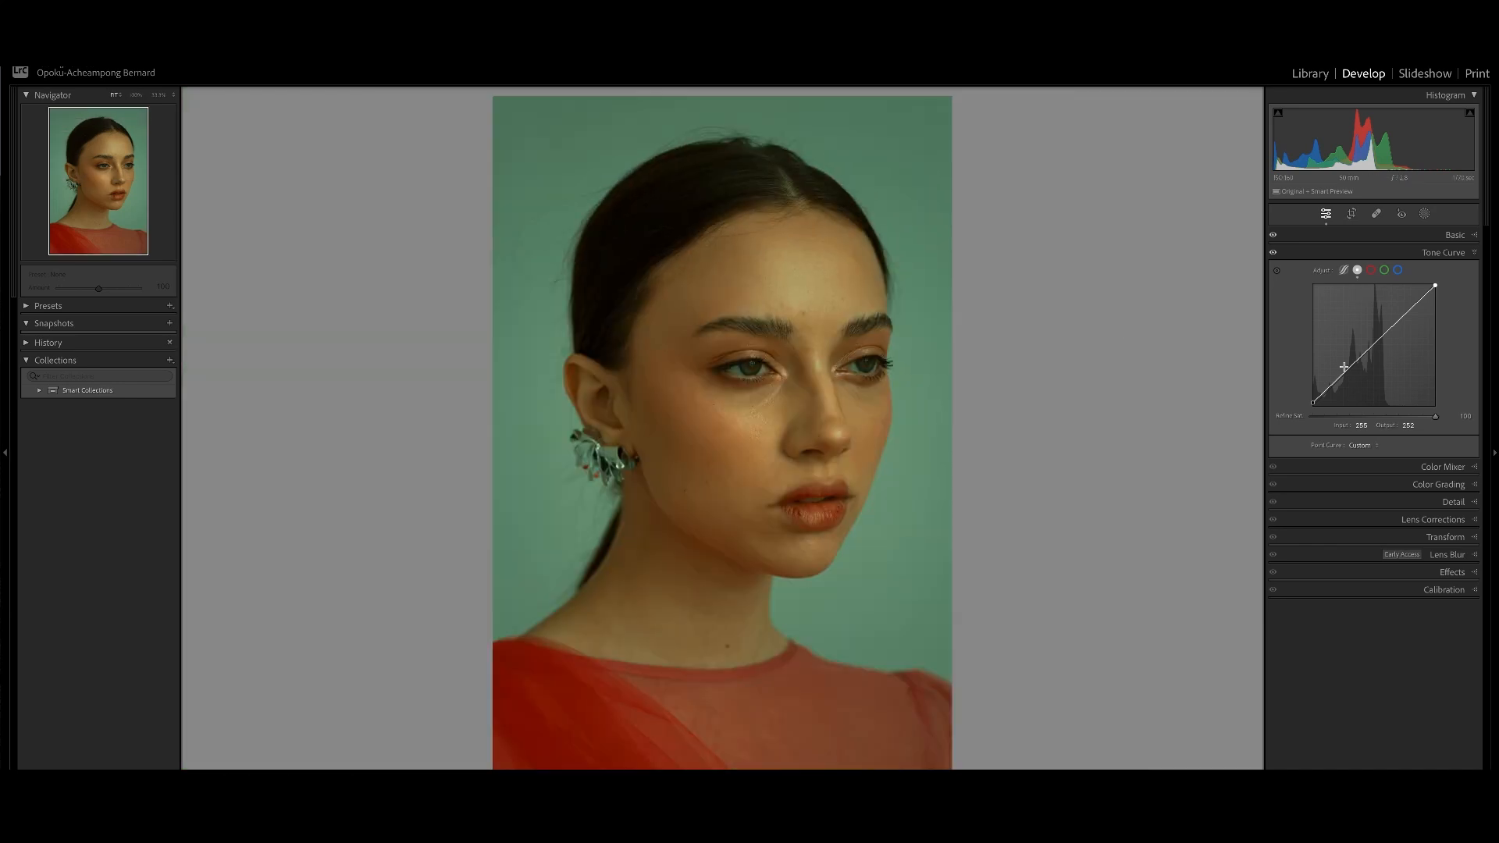
{"action": "left_click_drag", "start_coordinate": [821, 320], "coordinate": [773, 434]}
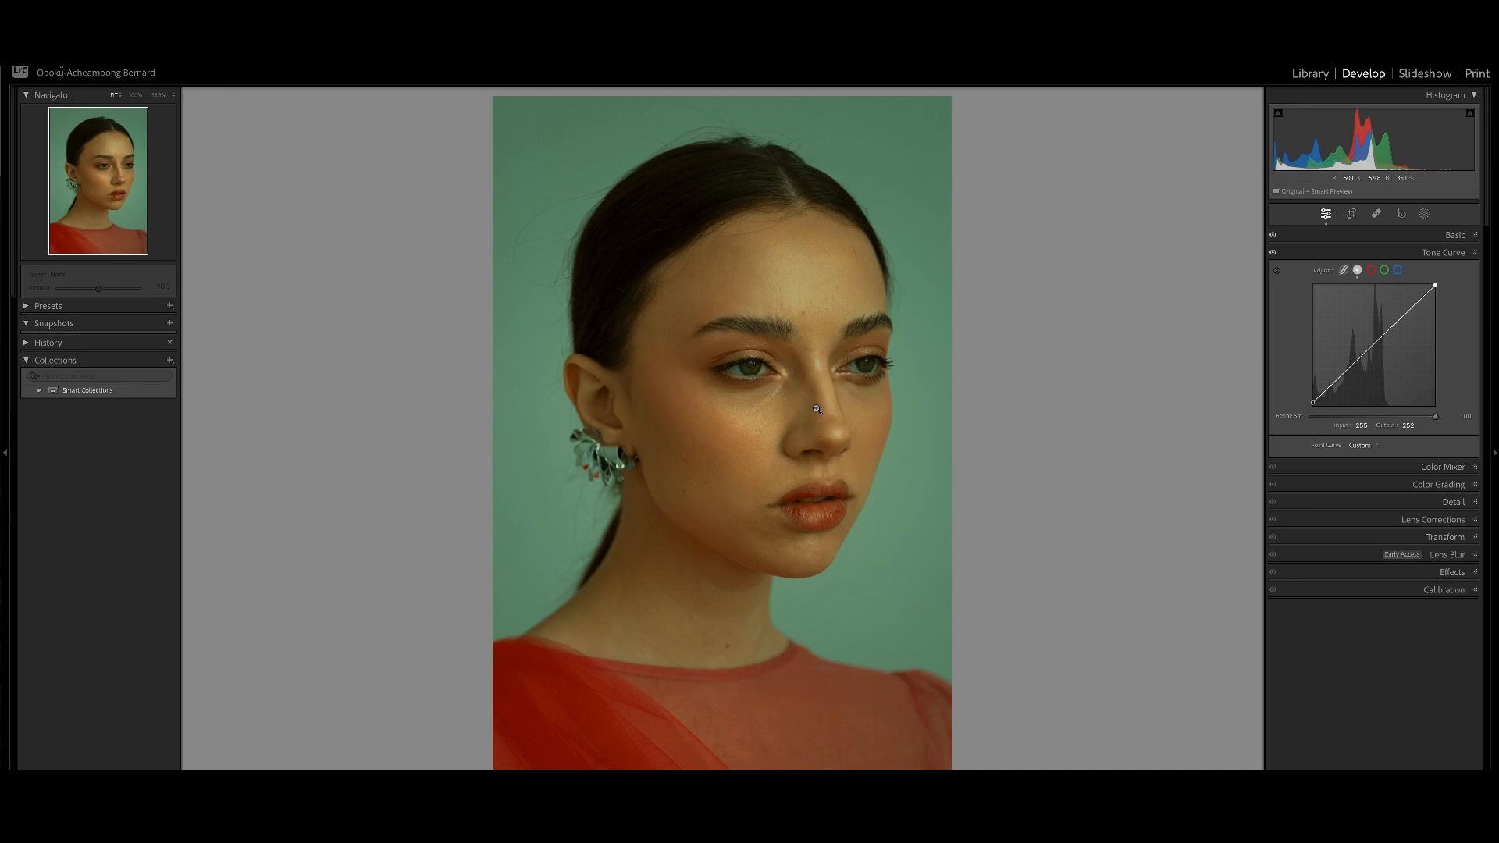
Step: Raise Shadows to +26 and Contrast to +9 in the basic adjustments
{"action": "left_click", "coordinate": [1405, 252]}
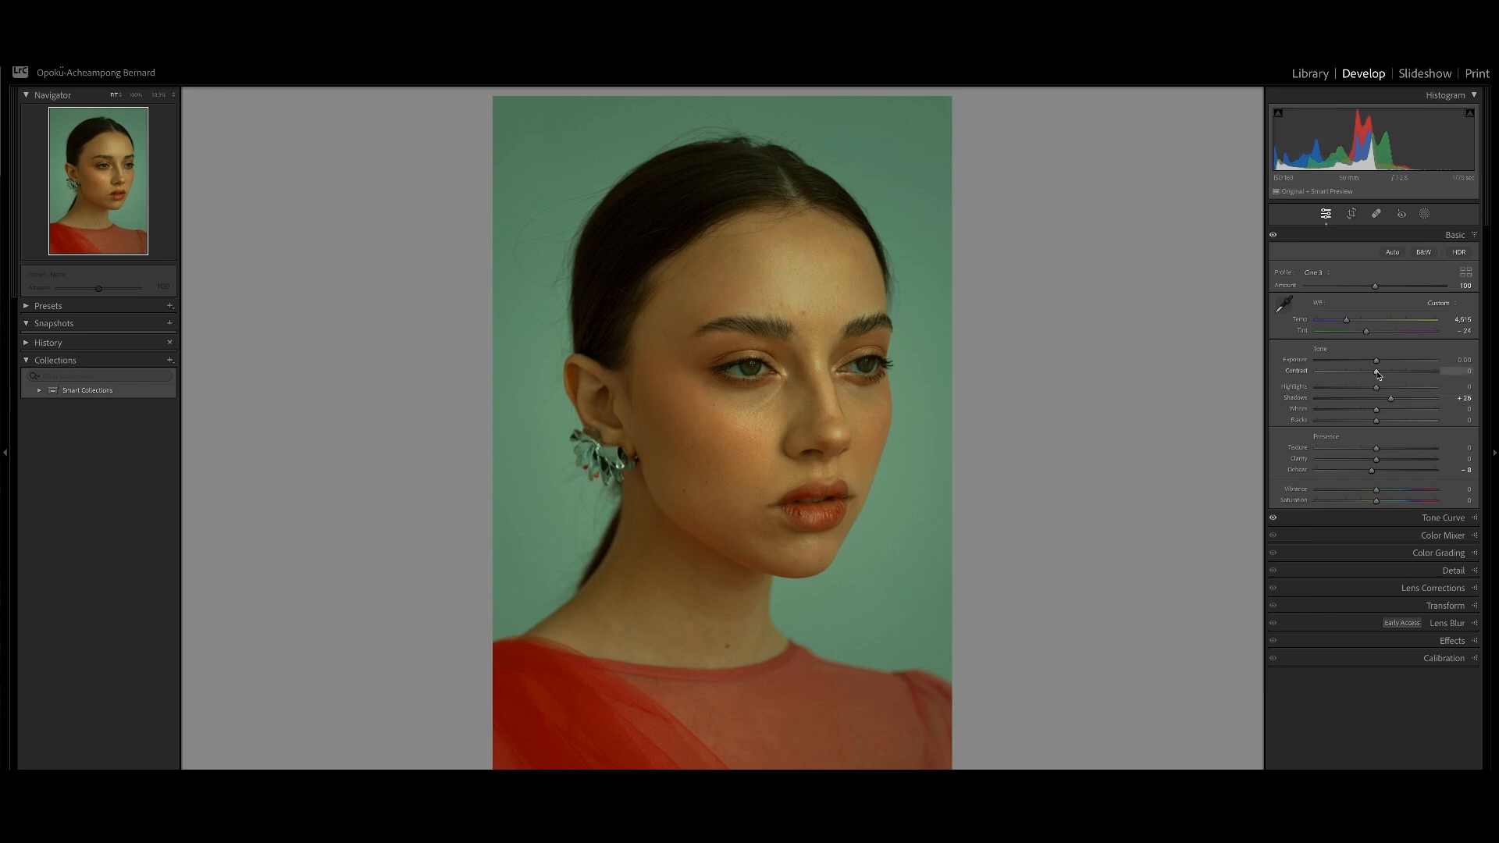
{"action": "left_click_drag", "start_coordinate": [1377, 372], "coordinate": [1385, 376]}
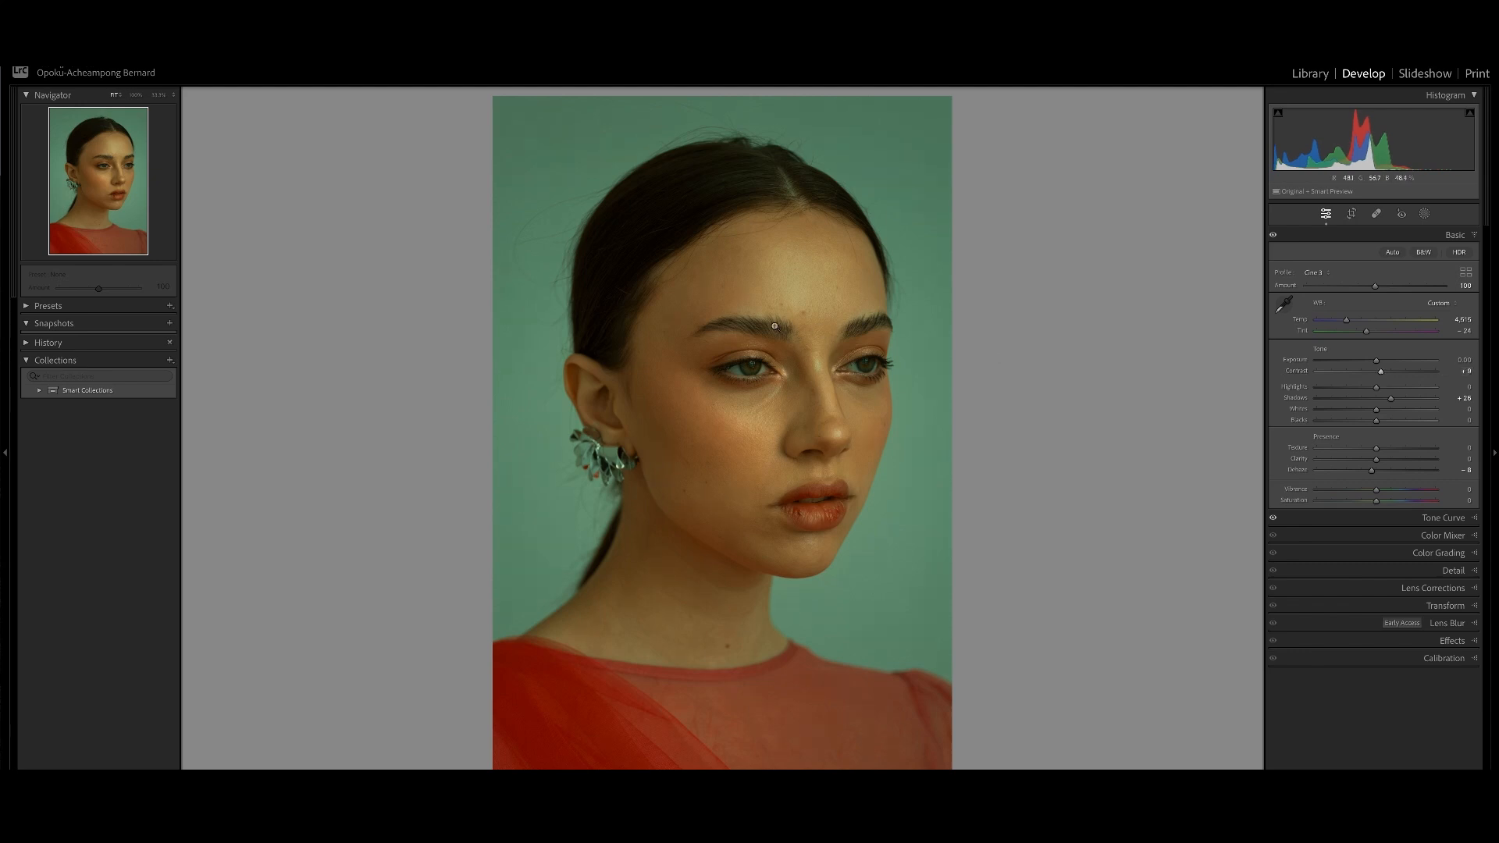
{"action": "left_click", "coordinate": [749, 321]}
{"action": "left_click", "coordinate": [742, 422]}
{"action": "left_click", "coordinate": [1449, 535]}
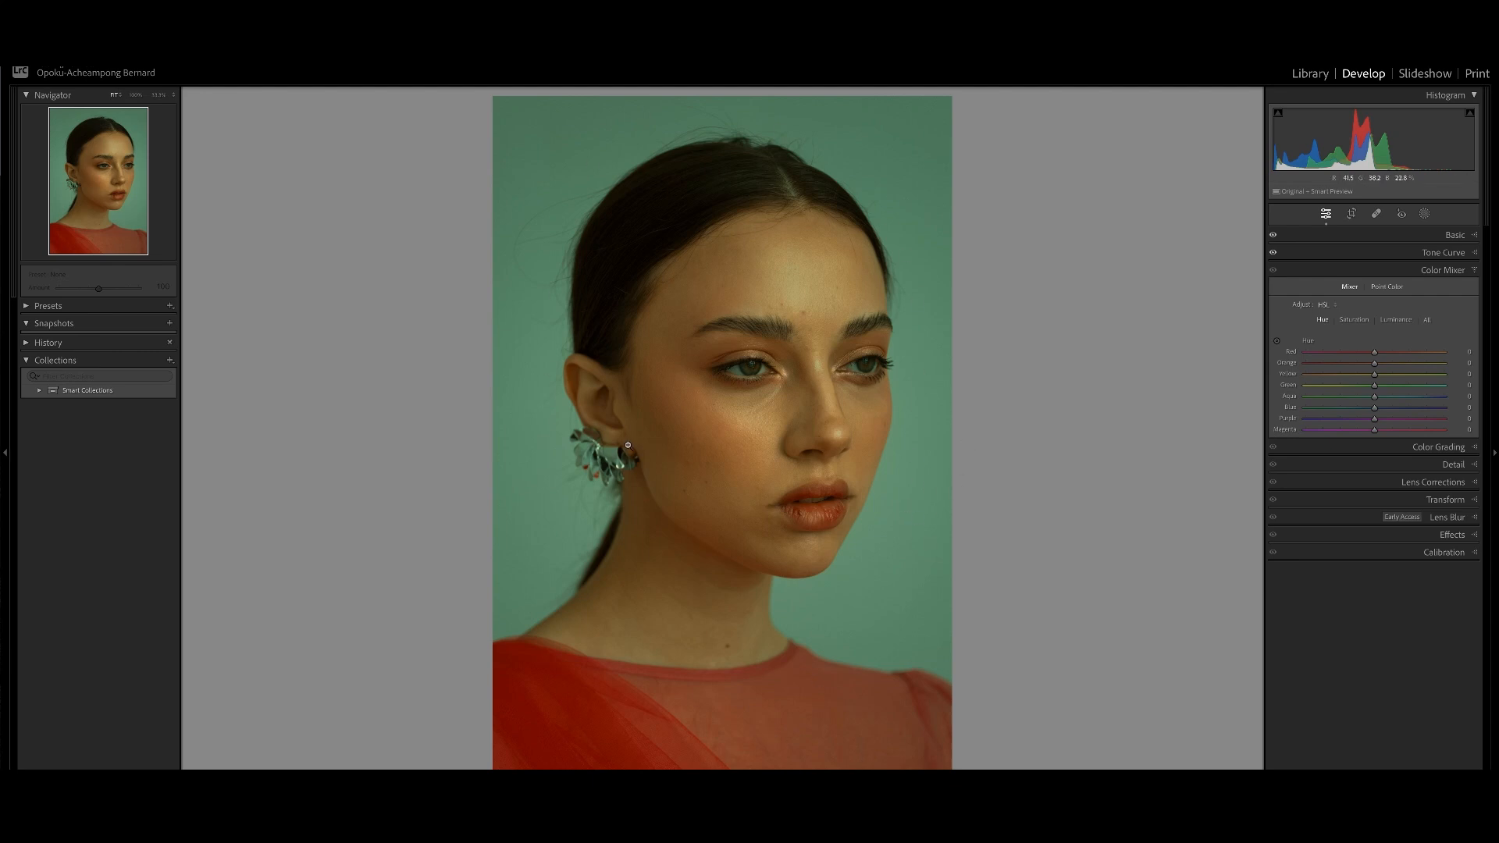
{"action": "left_click", "coordinate": [1455, 235]}
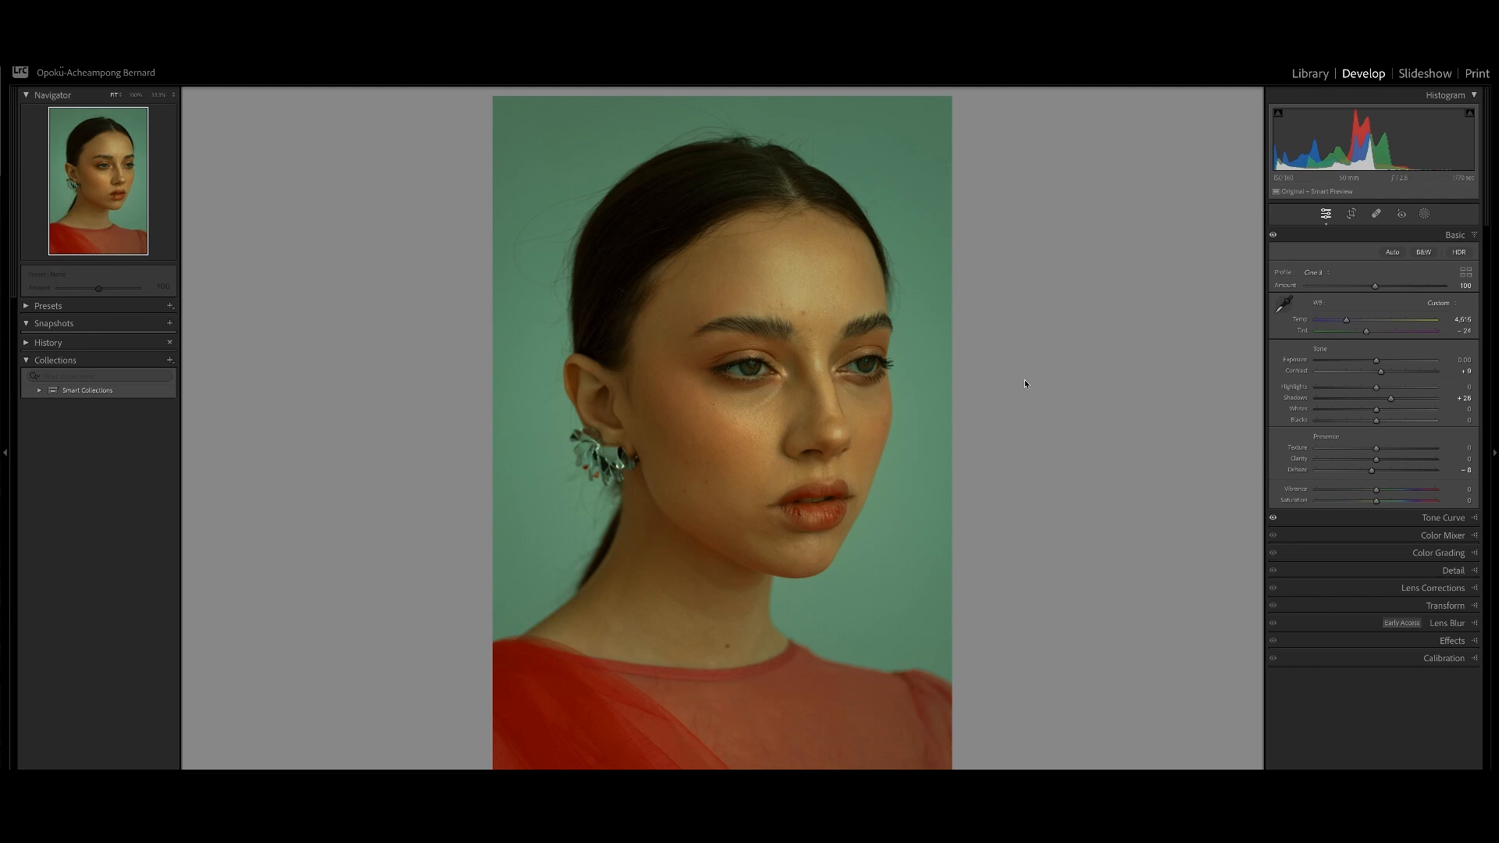
{"action": "left_click", "coordinate": [1455, 235]}
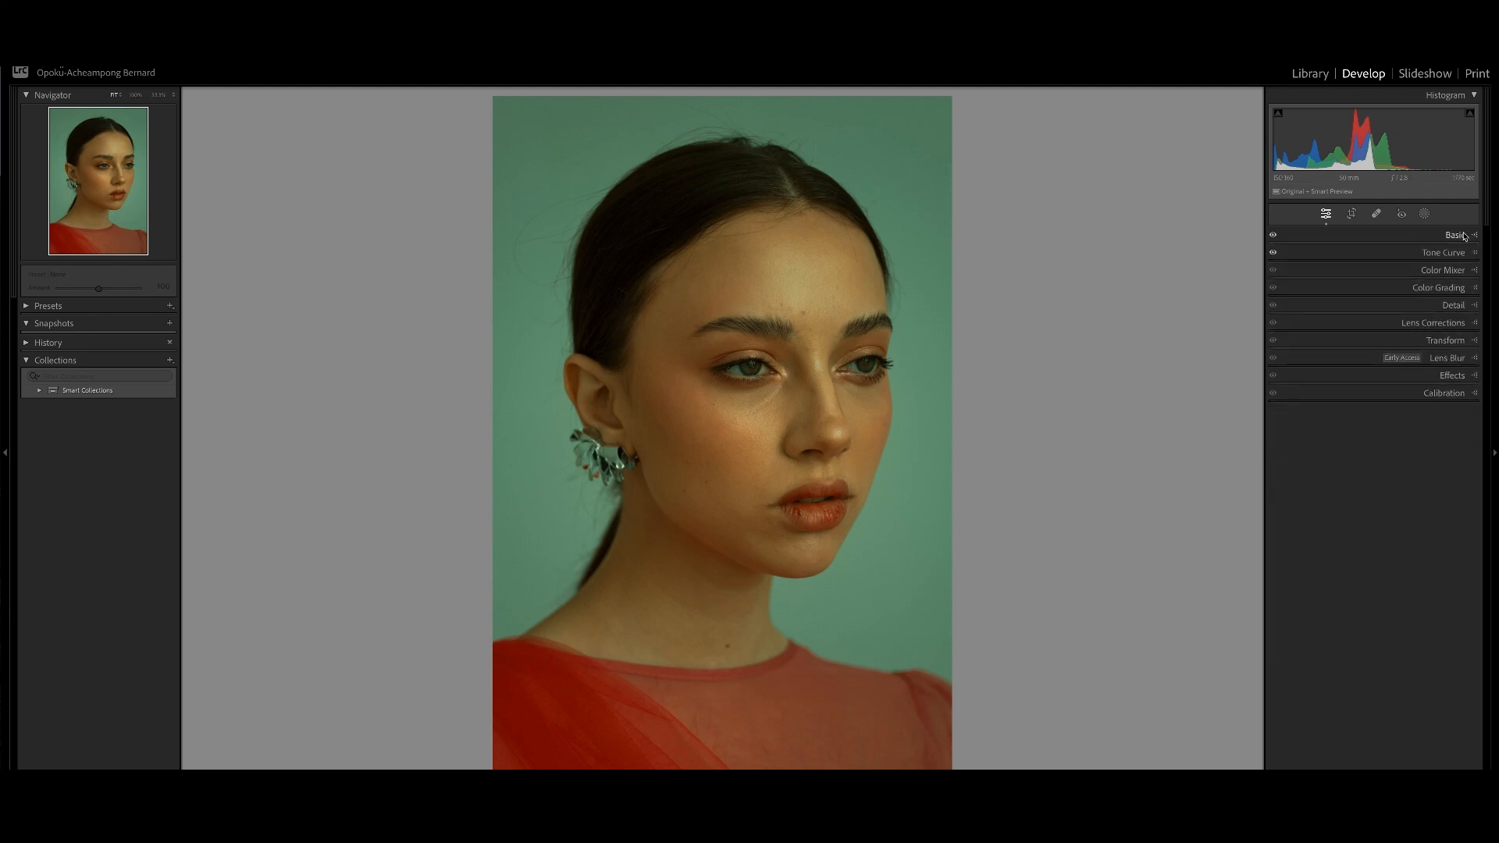
Step: Darken the shadows in Color Grading by setting their luminance to about -13
{"action": "left_click", "coordinate": [1450, 290]}
{"action": "left_click", "coordinate": [1378, 307]}
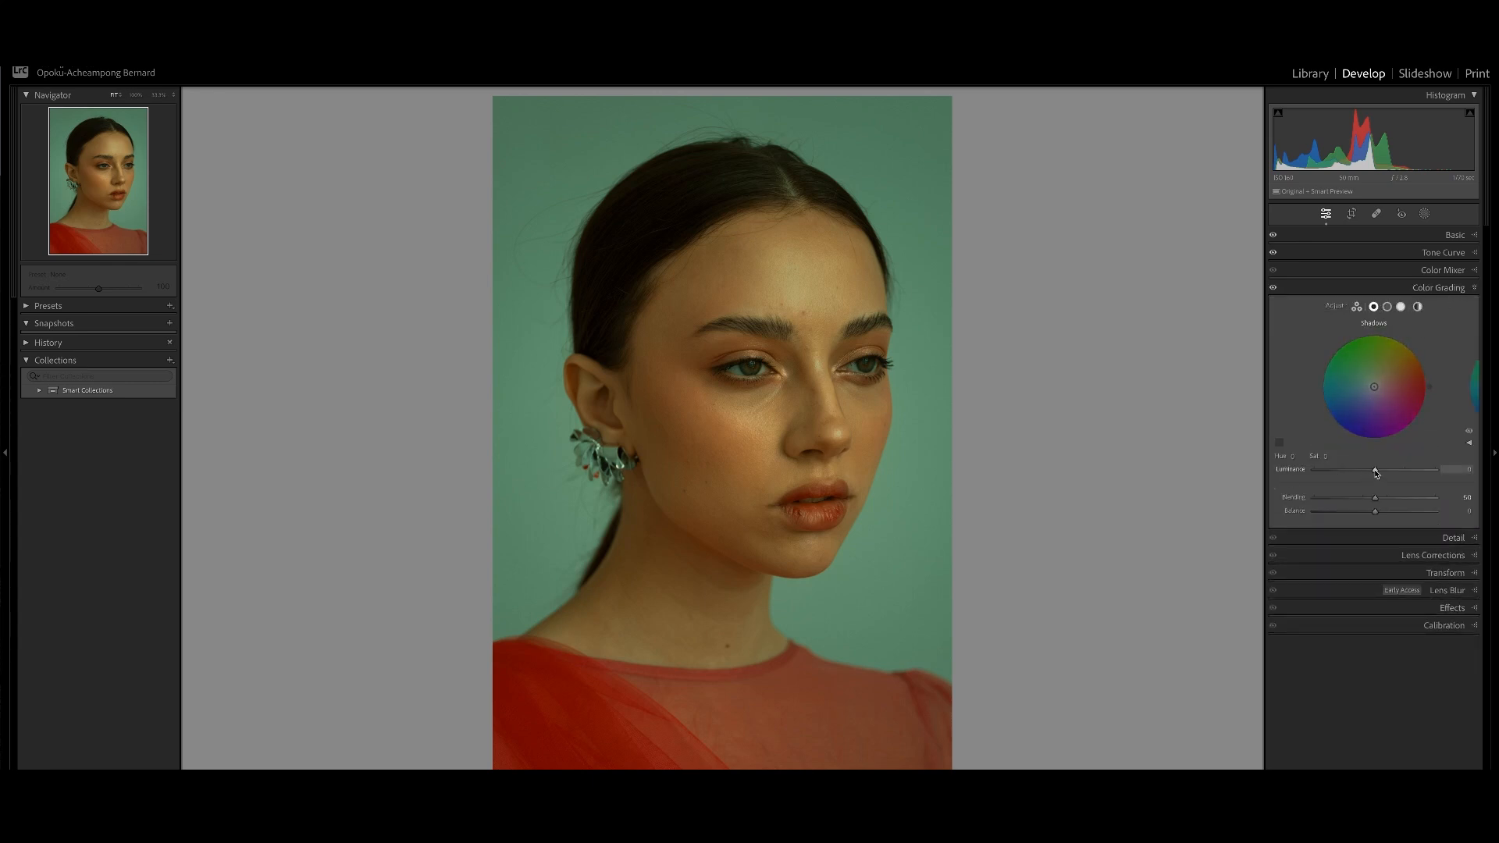
{"action": "mouse_move", "coordinate": [1376, 472]}
{"action": "left_mouse_down"}
{"action": "mouse_move", "coordinate": [1421, 479]}
{"action": "mouse_move", "coordinate": [1369, 479]}
{"action": "left_mouse_up"}
{"action": "left_click_drag", "start_coordinate": [1372, 480], "coordinate": [1374, 476]}
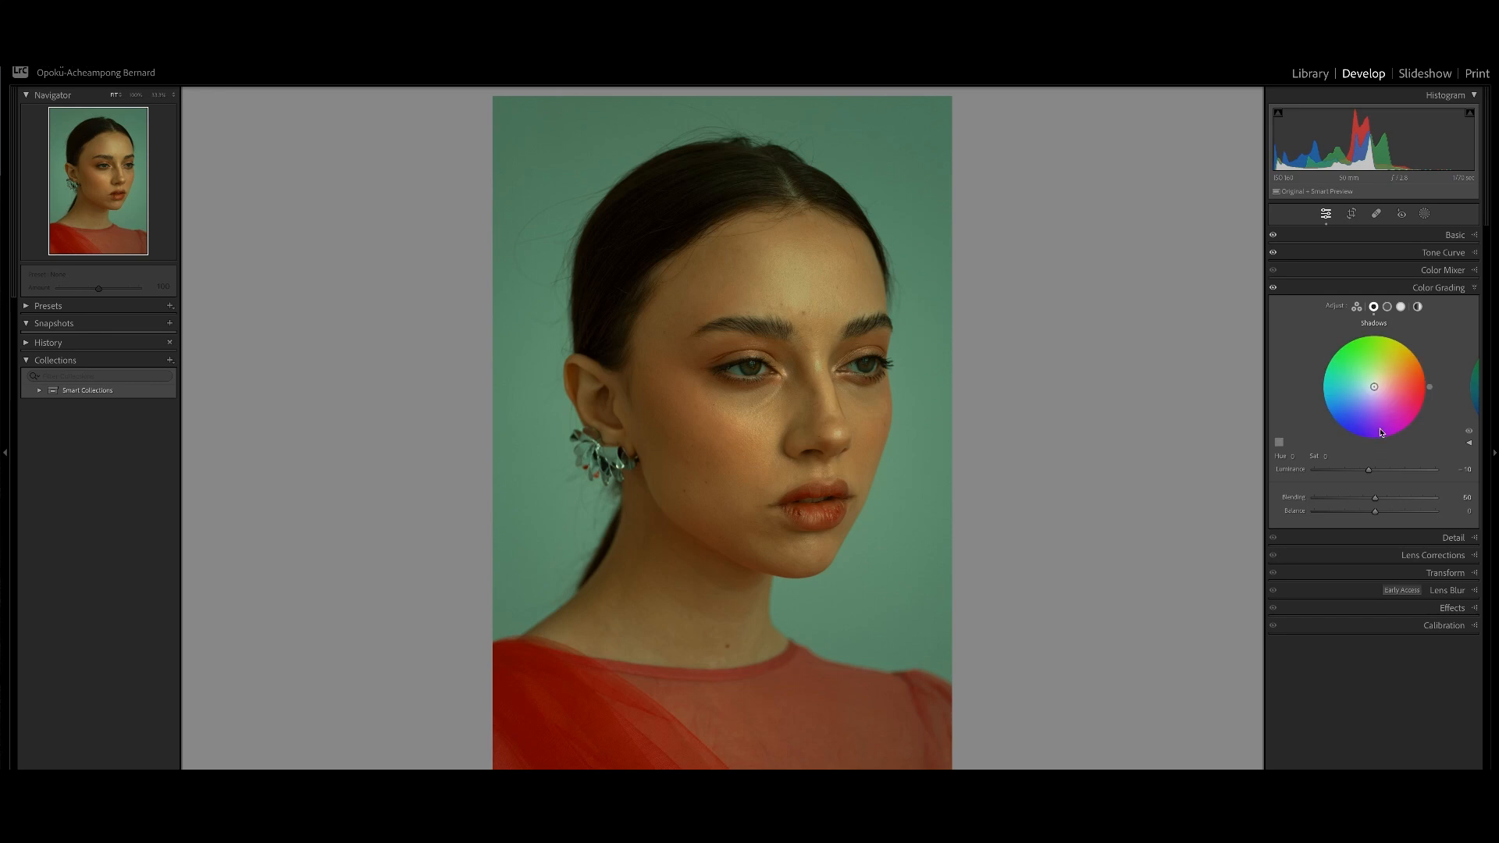
{"action": "left_click", "coordinate": [1440, 237]}
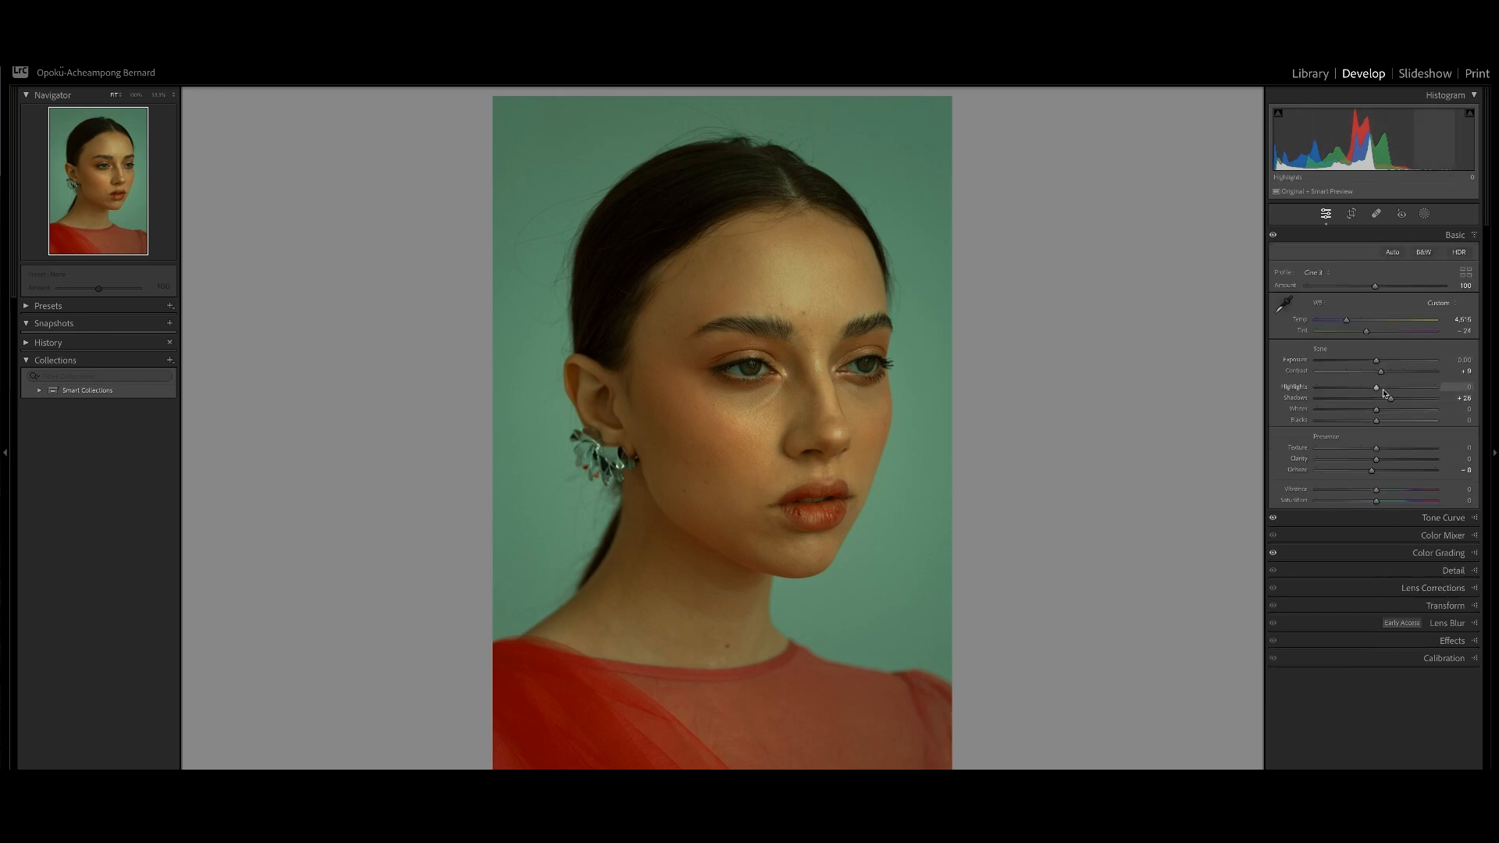
{"action": "left_click", "coordinate": [1440, 555]}
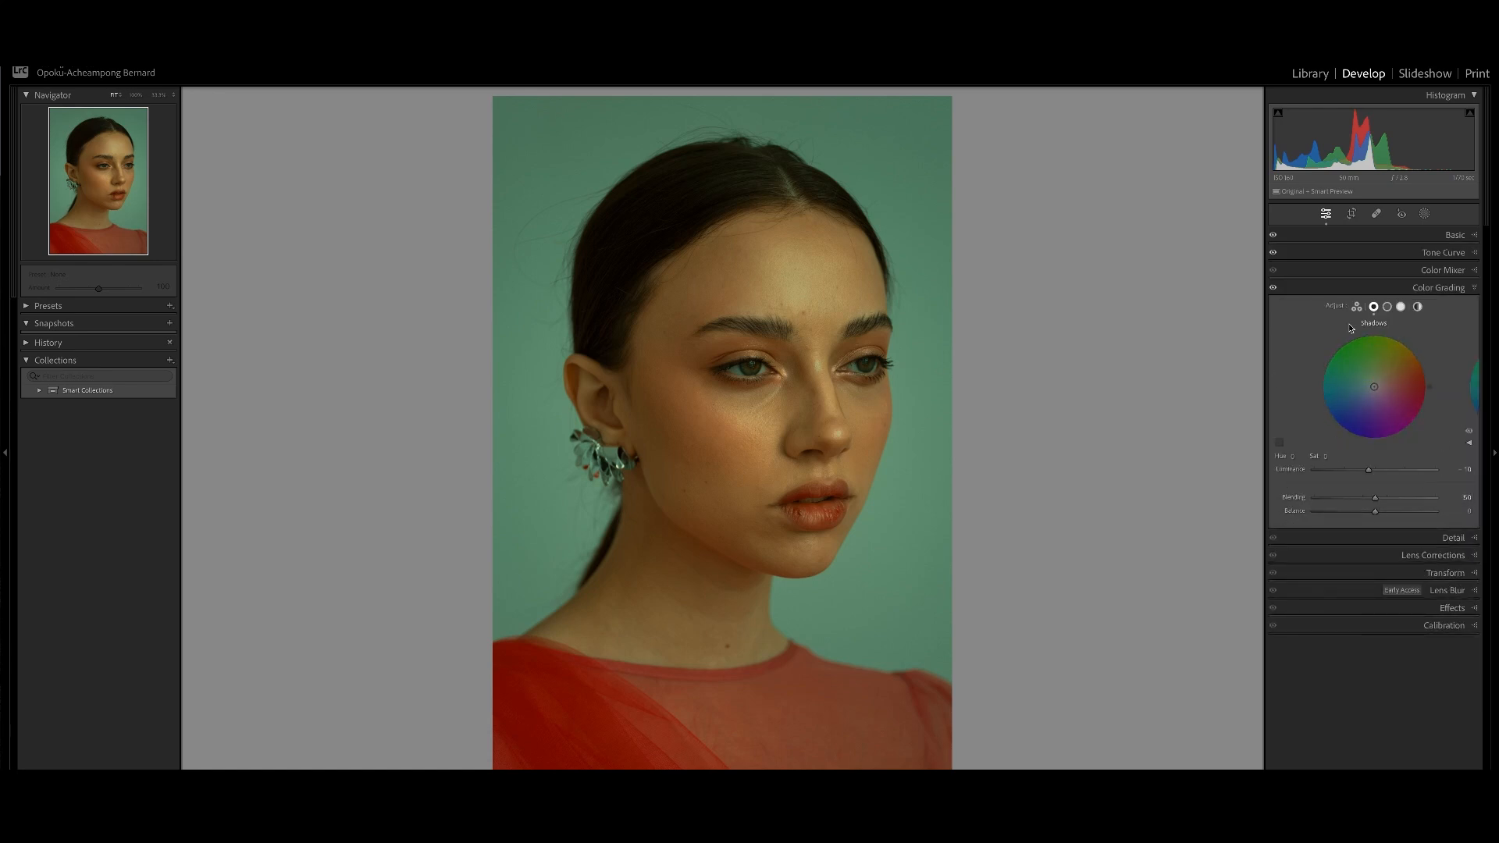
{"action": "left_click_drag", "start_coordinate": [1368, 470], "coordinate": [1369, 479]}
Step: Examine the hair, forehead, face and backdrop up close to judge the darkened shadows
{"action": "left_click", "coordinate": [734, 376]}
{"action": "left_click_drag", "start_coordinate": [733, 447], "coordinate": [760, 580]}
{"action": "left_click_drag", "start_coordinate": [617, 502], "coordinate": [709, 431]}
{"action": "left_click_drag", "start_coordinate": [679, 520], "coordinate": [671, 431]}
{"action": "left_click_drag", "start_coordinate": [679, 559], "coordinate": [703, 525]}
{"action": "left_click_drag", "start_coordinate": [703, 332], "coordinate": [716, 601]}
{"action": "left_click_drag", "start_coordinate": [716, 335], "coordinate": [703, 485]}
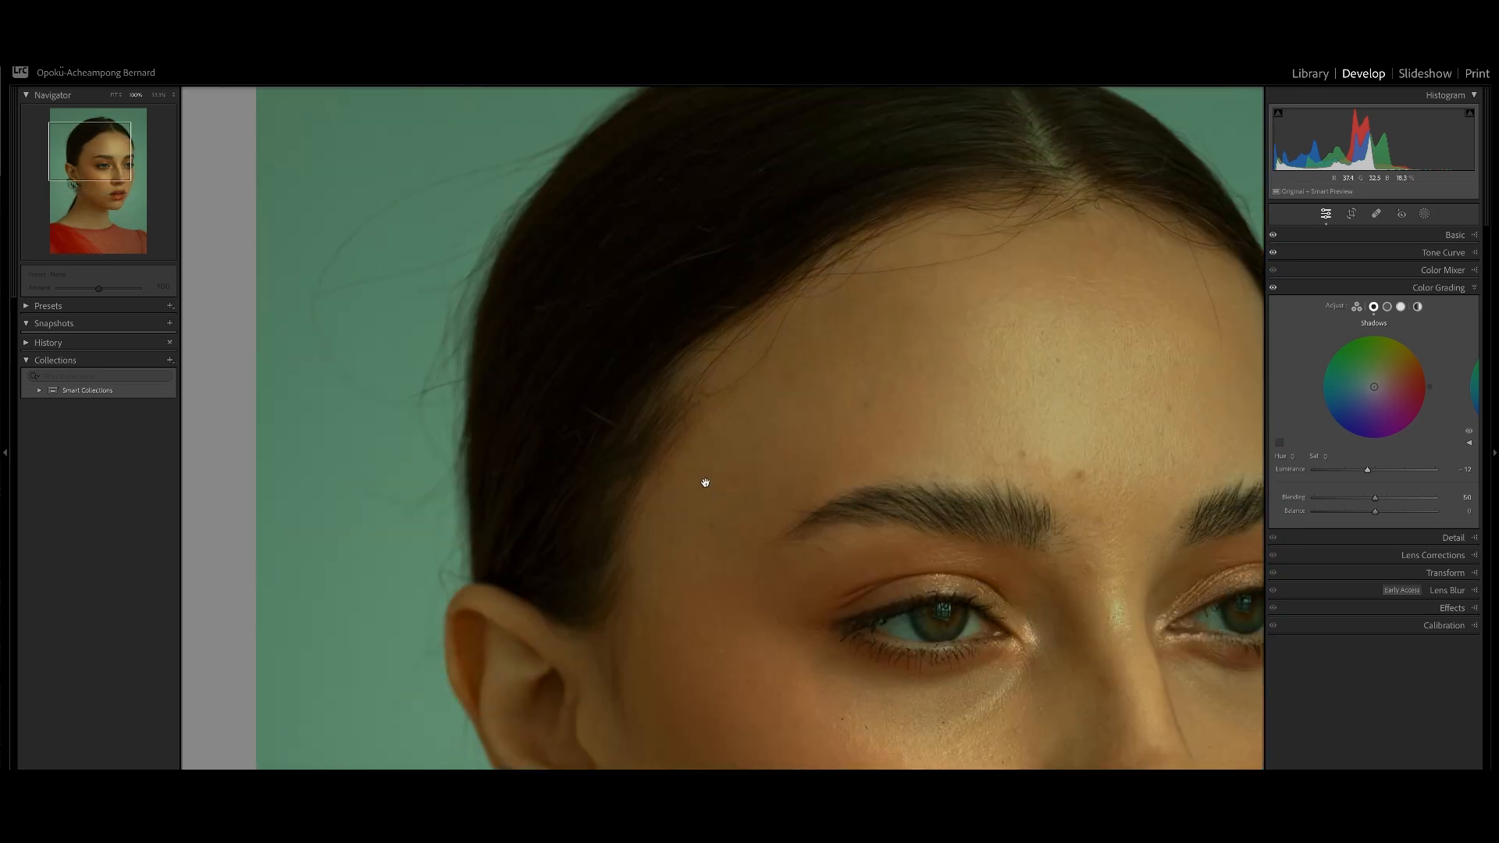
{"action": "left_click_drag", "start_coordinate": [612, 431], "coordinate": [639, 497]}
{"action": "left_click_drag", "start_coordinate": [724, 349], "coordinate": [662, 409]}
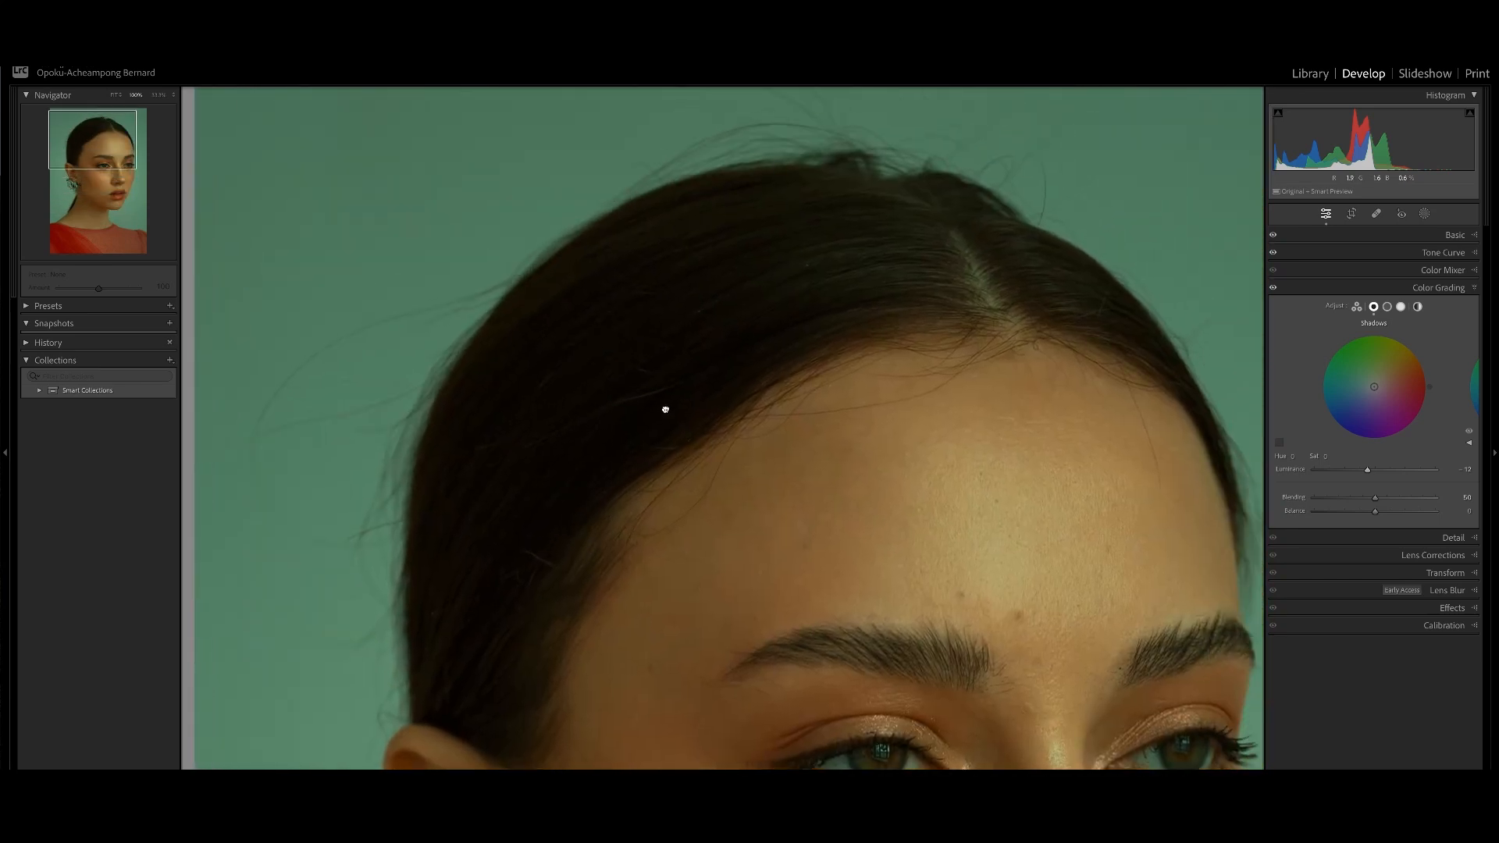
{"action": "left_click_drag", "start_coordinate": [811, 492], "coordinate": [840, 459]}
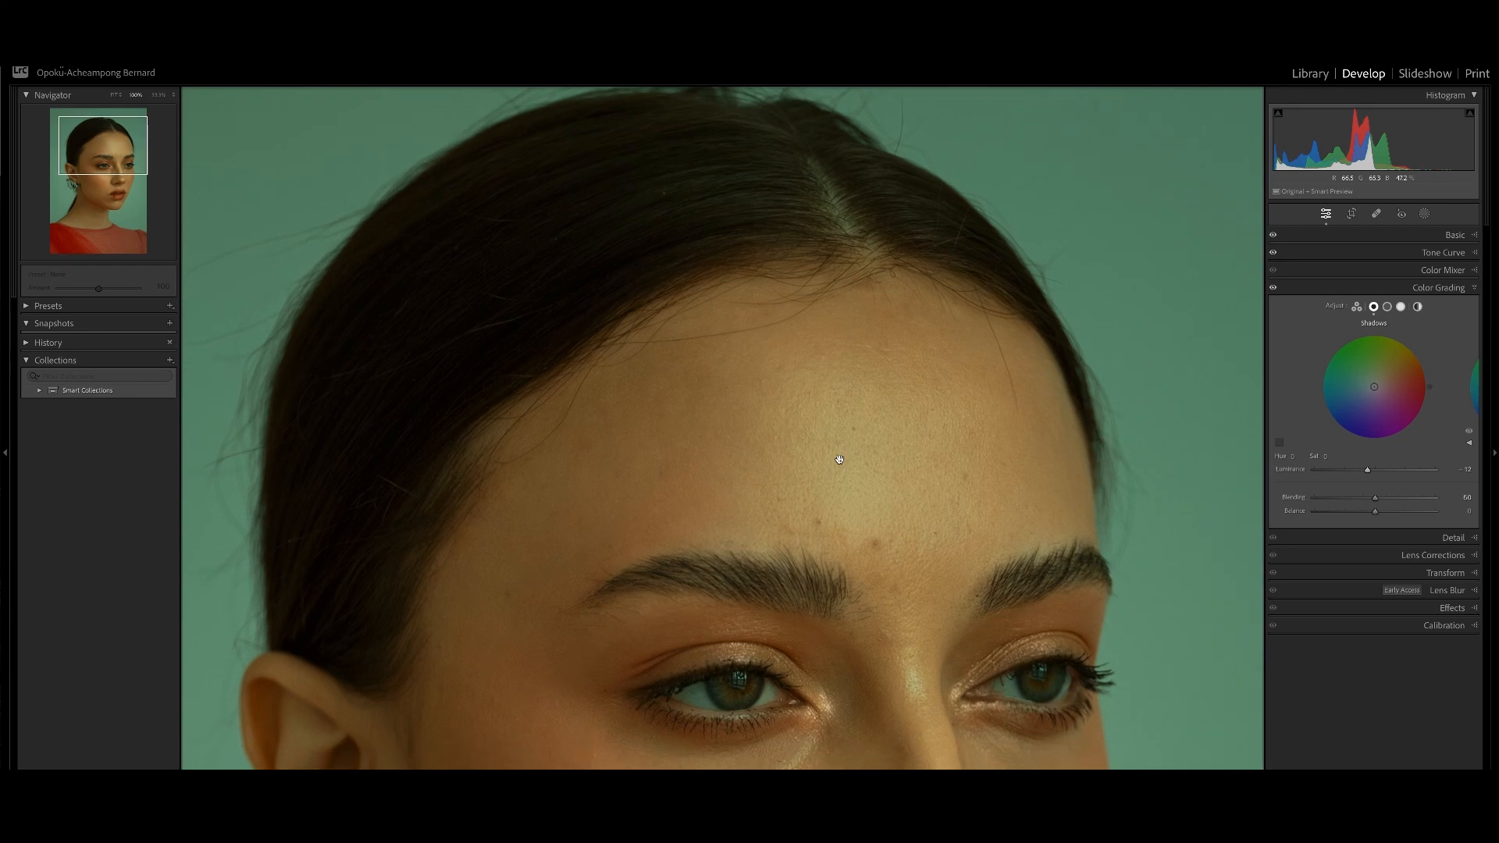
{"action": "left_click_drag", "start_coordinate": [646, 467], "coordinate": [660, 403]}
{"action": "left_click", "coordinate": [660, 407]}
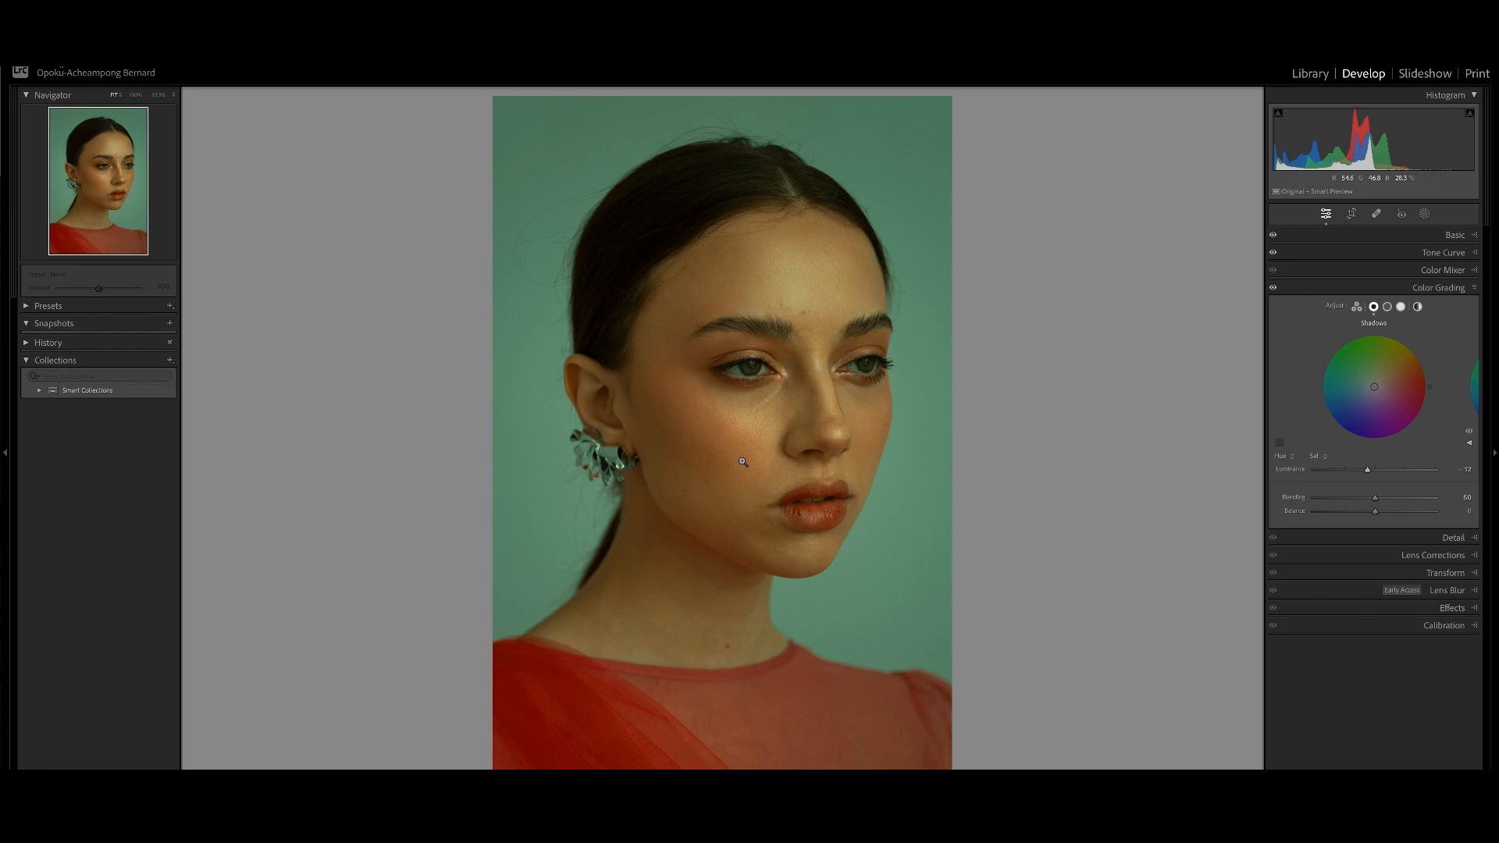
{"action": "left_click", "coordinate": [628, 262]}
{"action": "left_click_drag", "start_coordinate": [679, 278], "coordinate": [652, 445]}
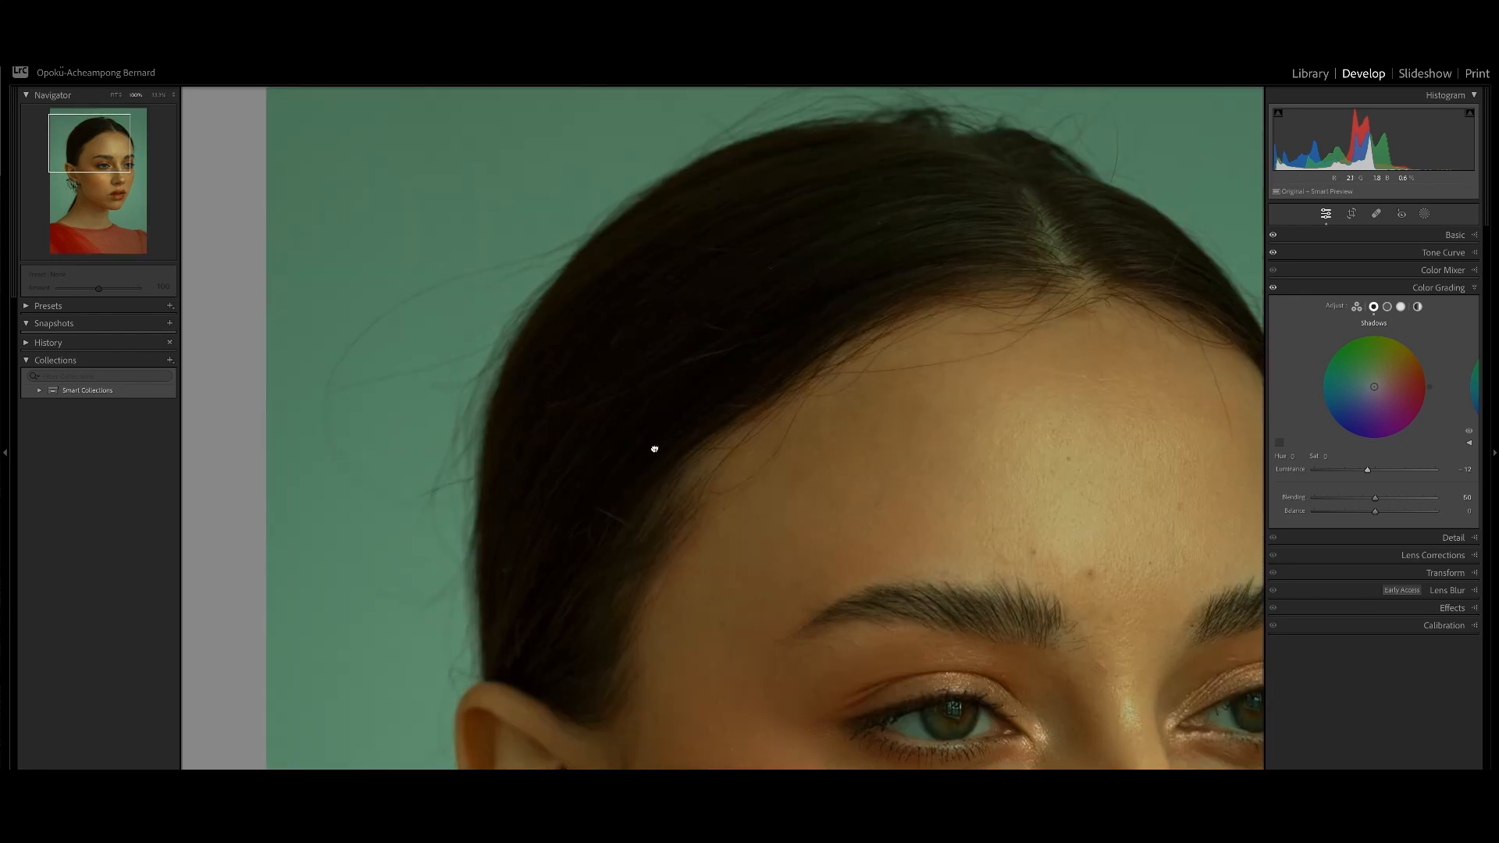
{"action": "left_click_drag", "start_coordinate": [928, 495], "coordinate": [693, 444]}
{"action": "left_click", "coordinate": [895, 440]}
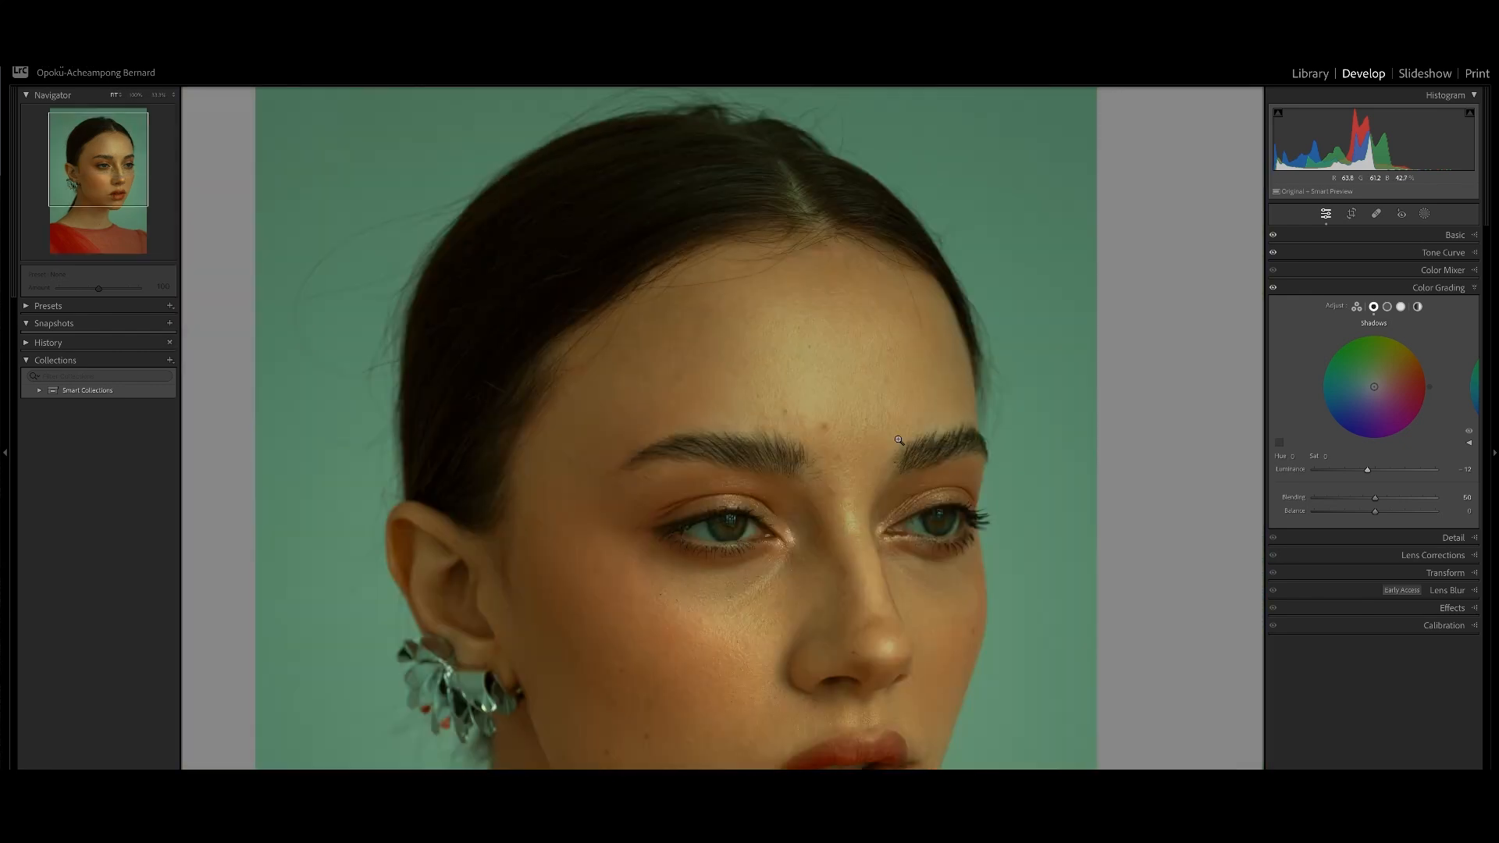
{"action": "left_click", "coordinate": [1462, 289]}
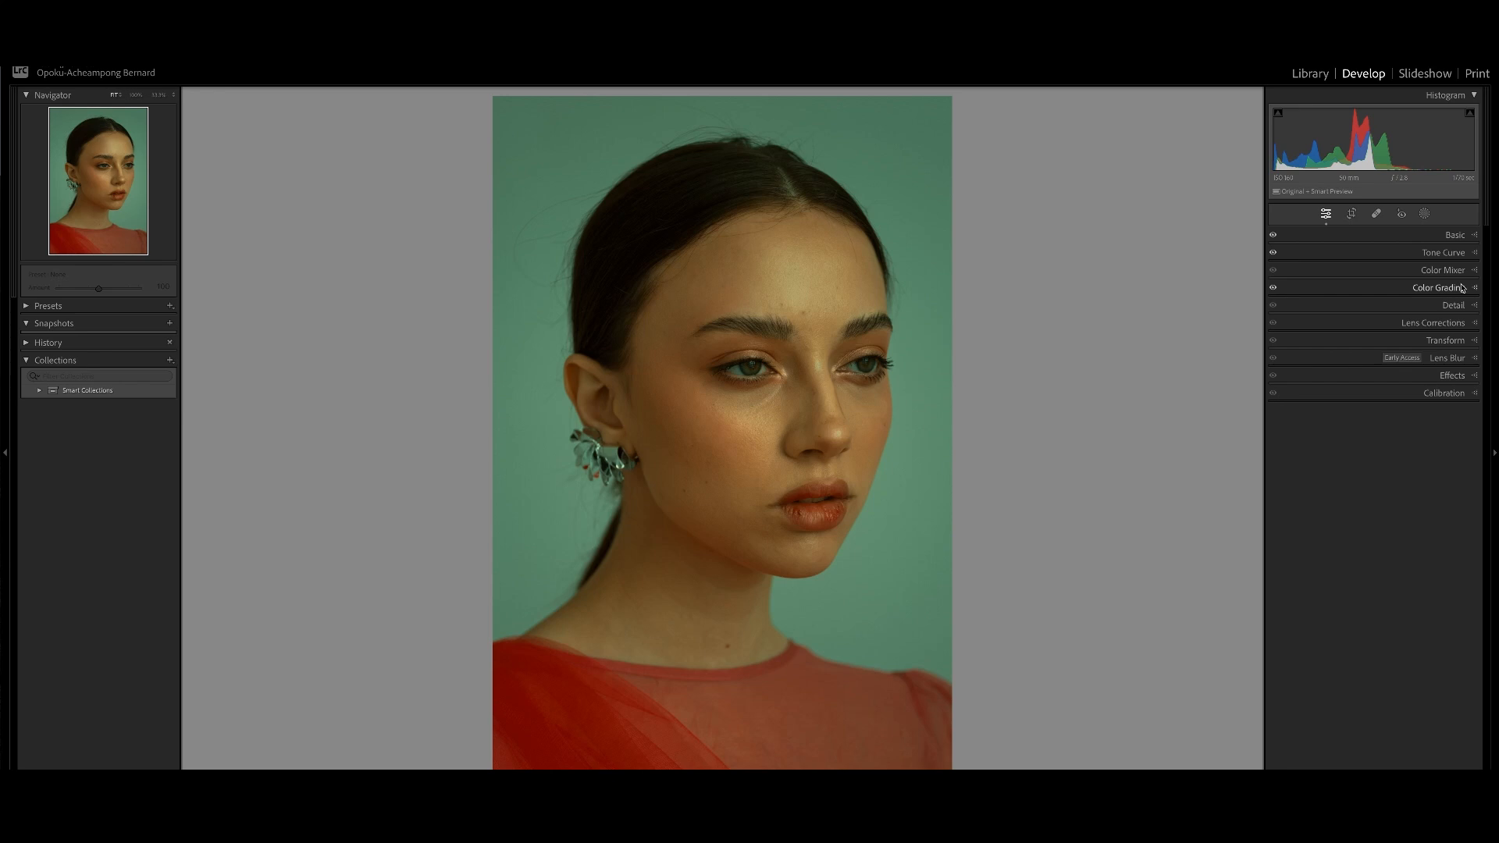
{"action": "left_click", "coordinate": [1462, 289]}
{"action": "left_click", "coordinate": [1401, 306]}
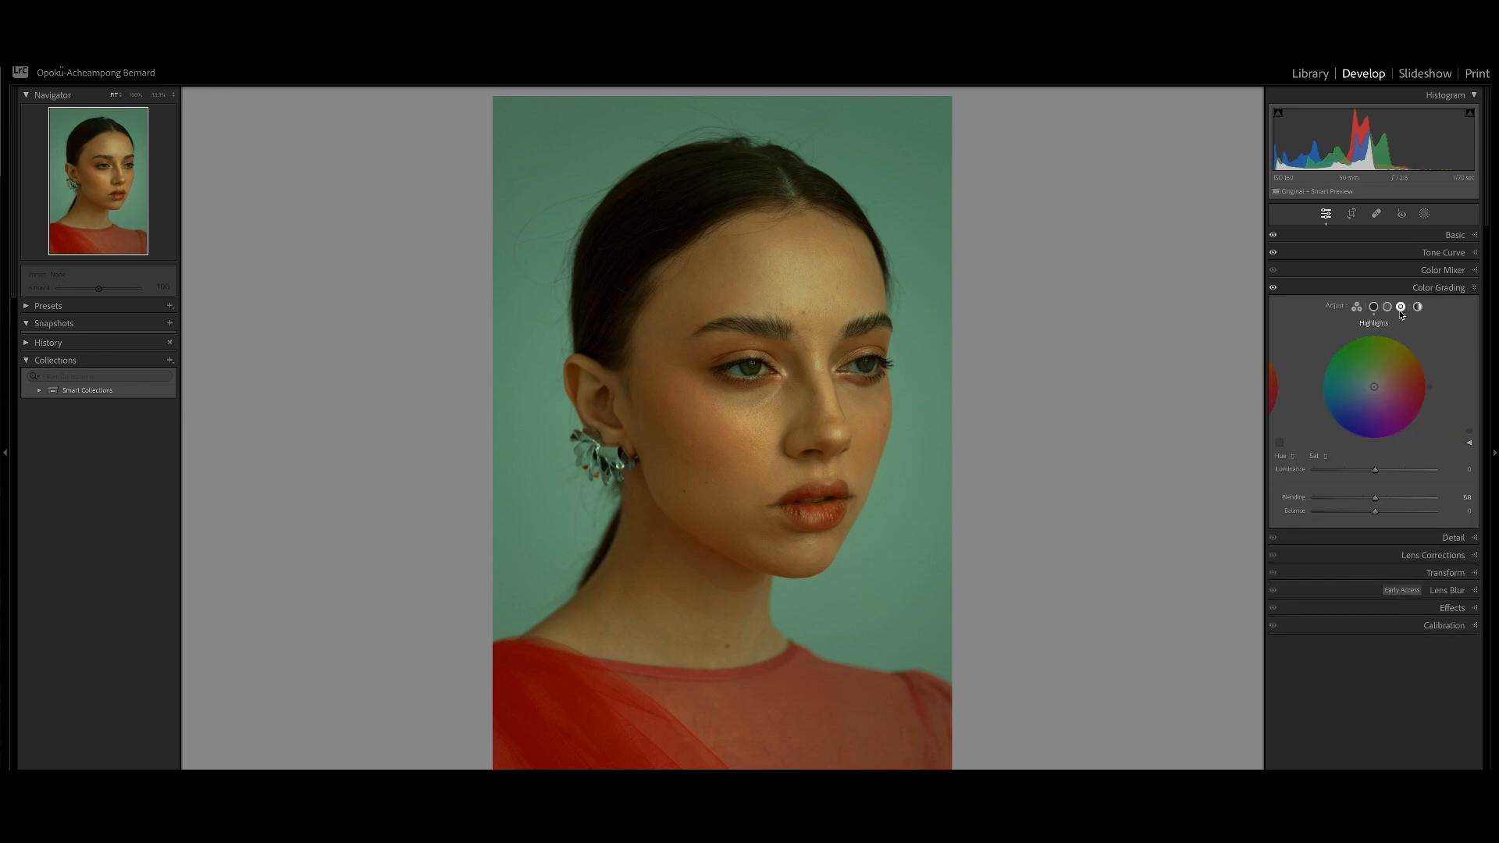
{"action": "left_click", "coordinate": [1429, 288]}
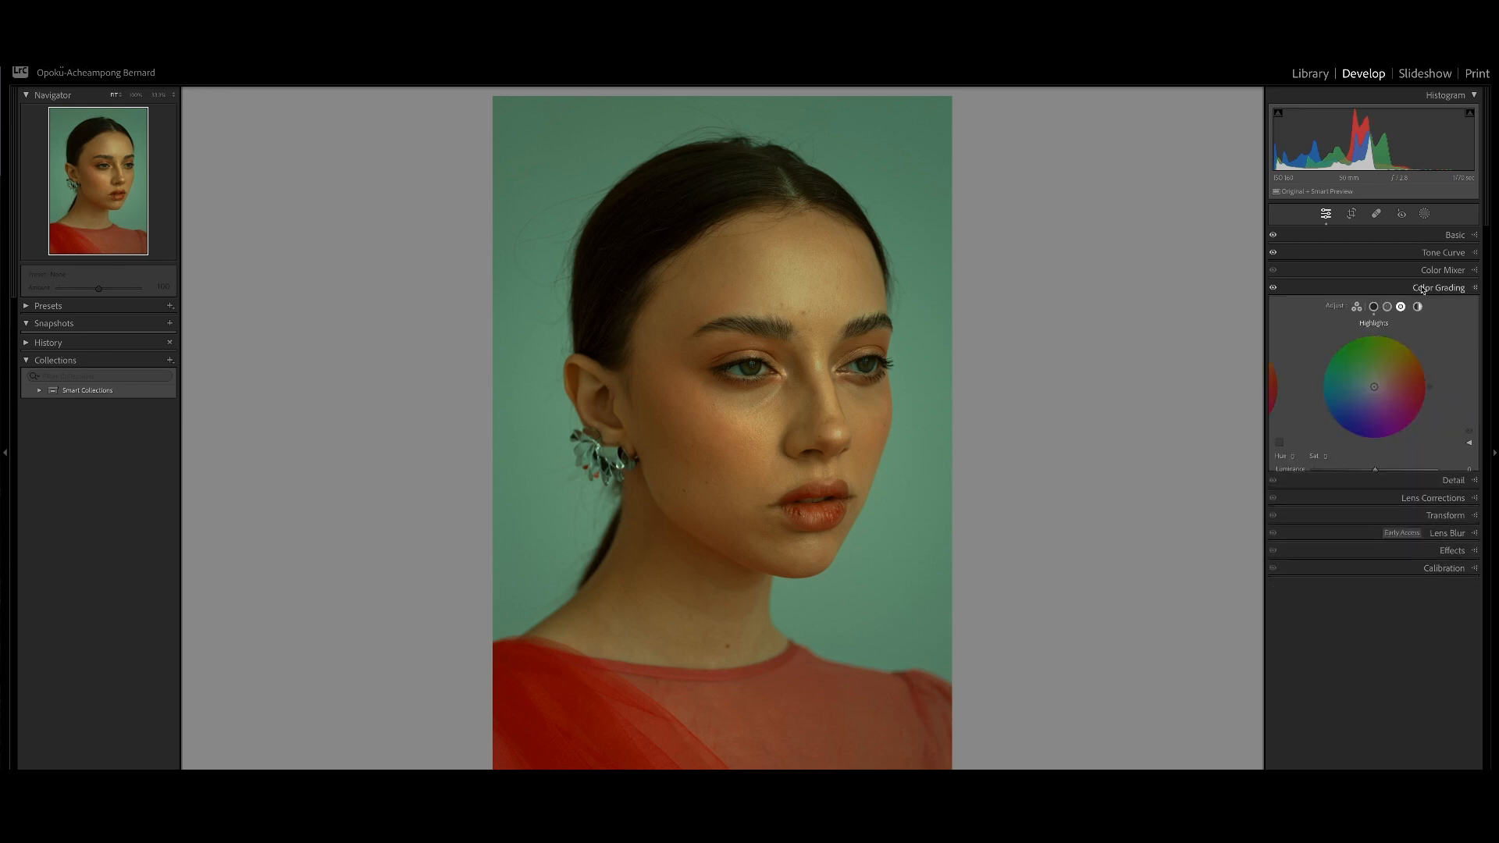
Step: Examine the face, eyes, forehead and hairline up close to judge the basic tonal adjustments
{"action": "left_click", "coordinate": [1460, 236]}
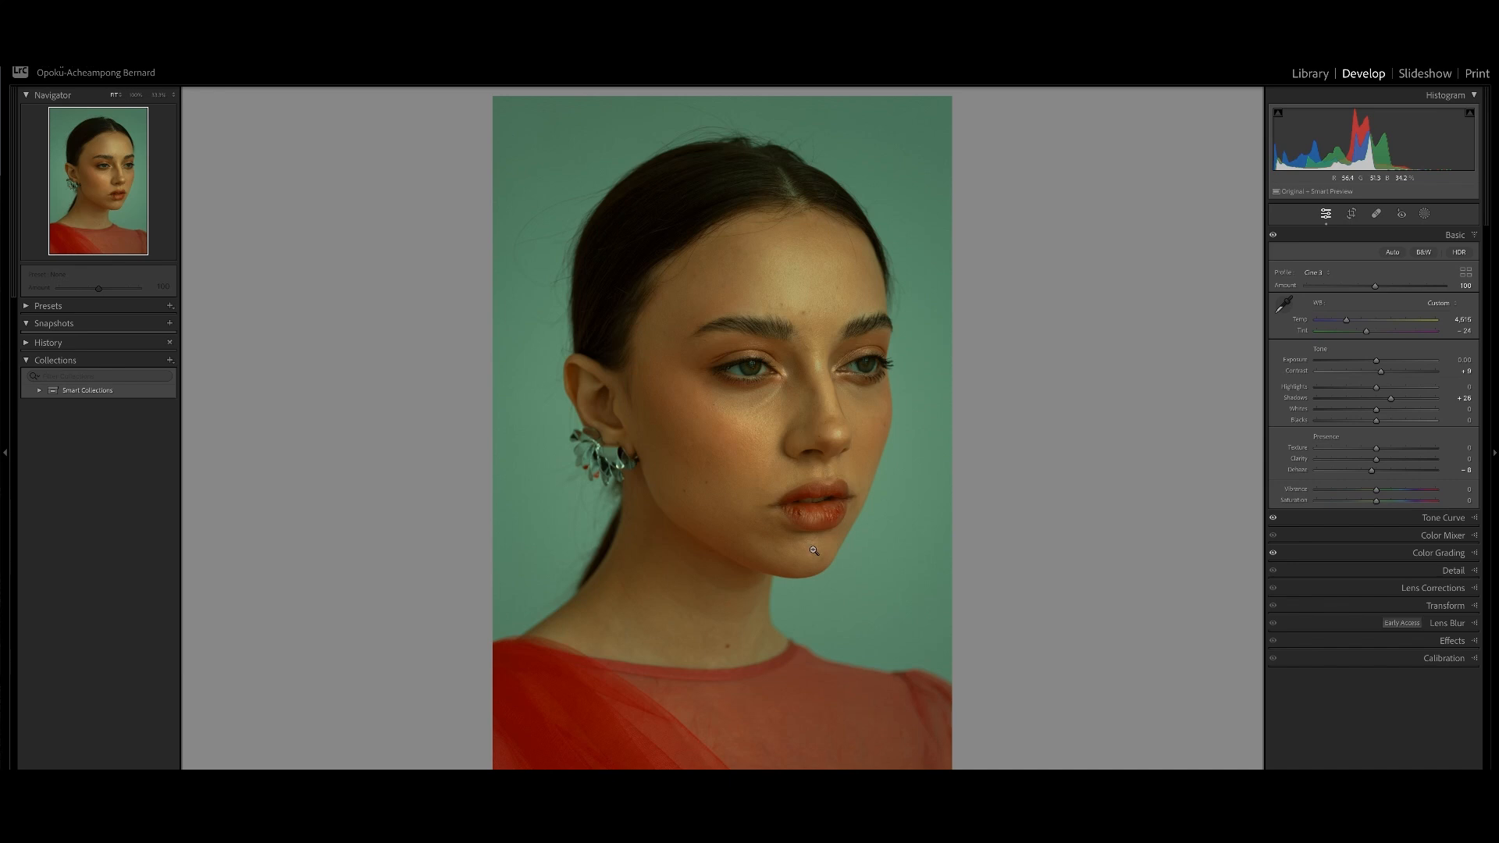
{"action": "left_click", "coordinate": [713, 445]}
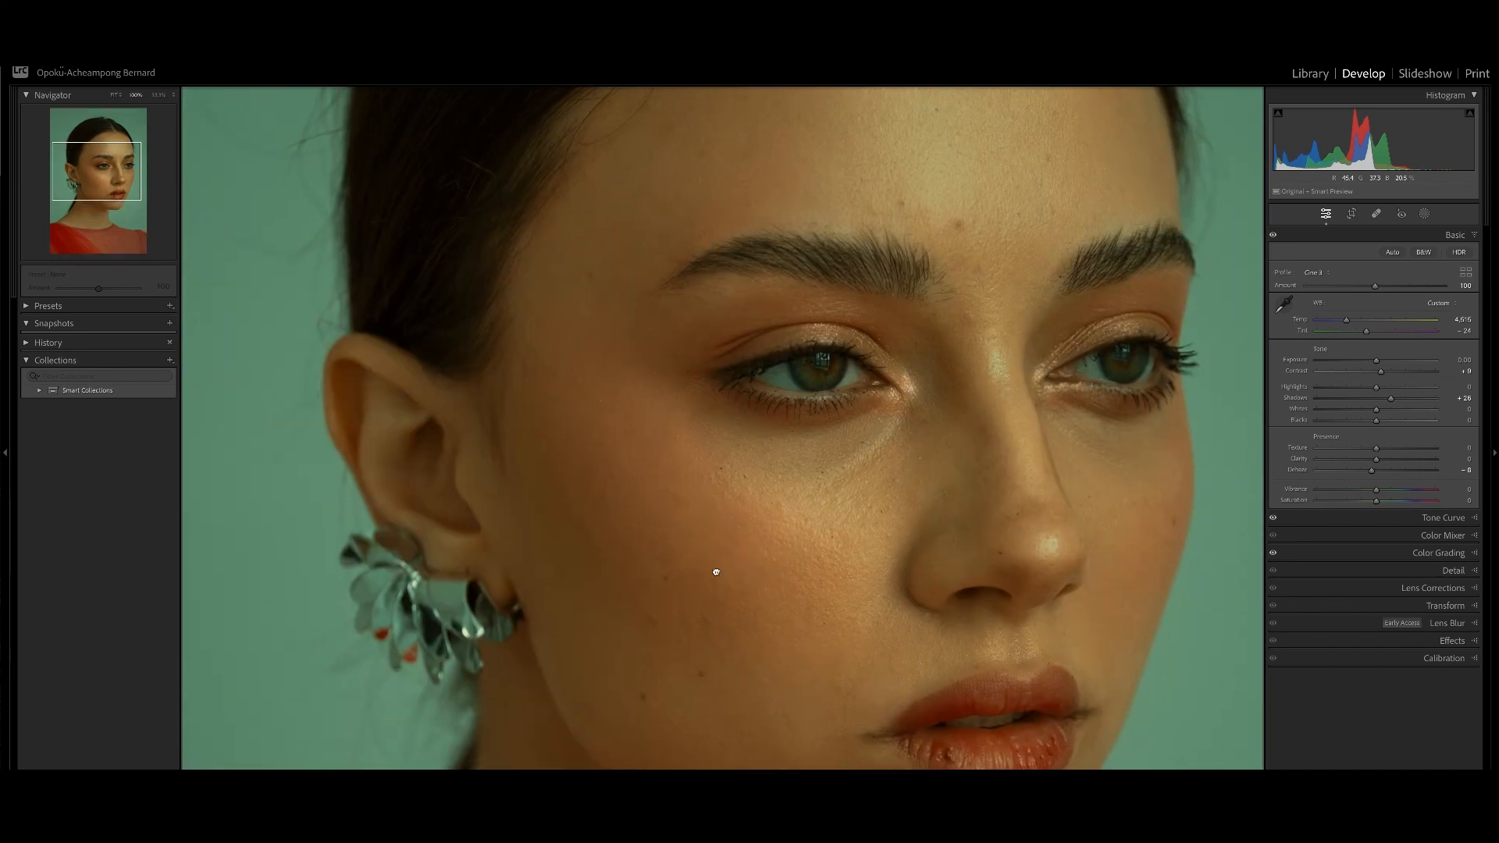
{"action": "left_click_drag", "start_coordinate": [748, 415], "coordinate": [750, 500]}
{"action": "left_click_drag", "start_coordinate": [778, 359], "coordinate": [763, 495]}
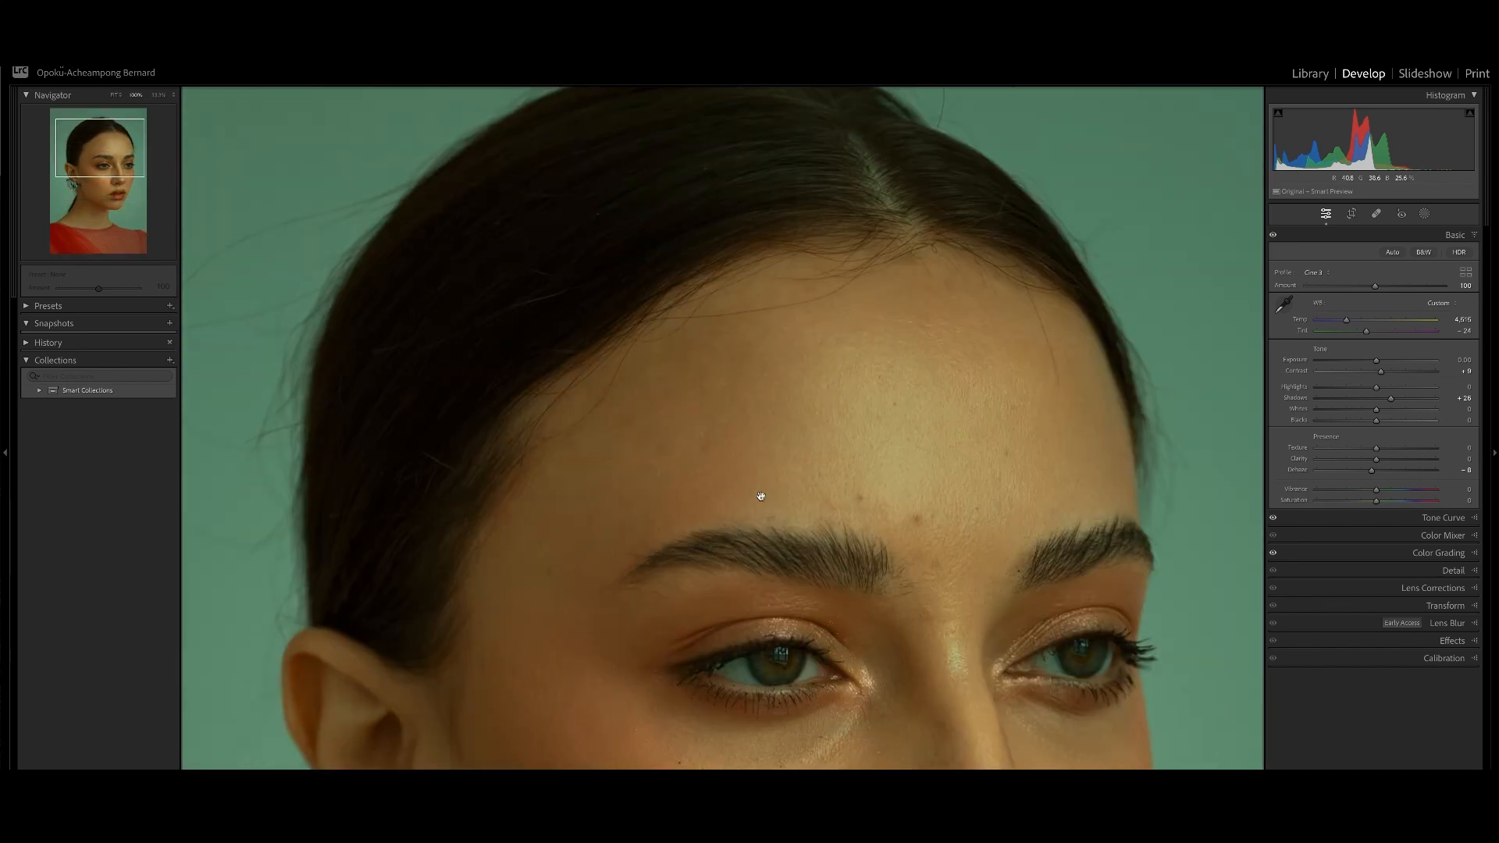
{"action": "left_click_drag", "start_coordinate": [769, 425], "coordinate": [772, 490]}
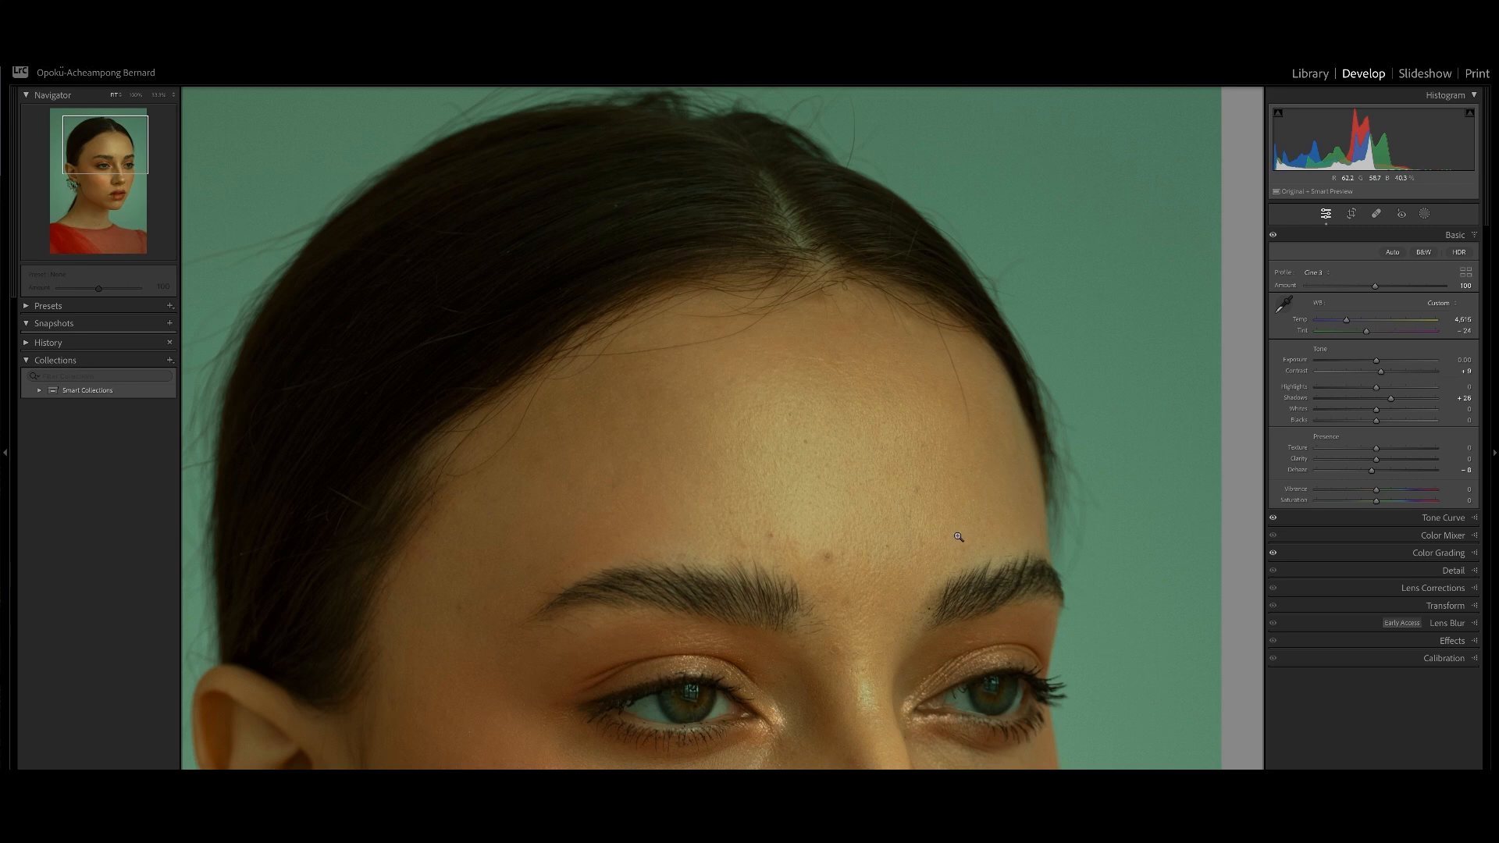
{"action": "left_click", "coordinate": [959, 535]}
{"action": "left_click", "coordinate": [1429, 235]}
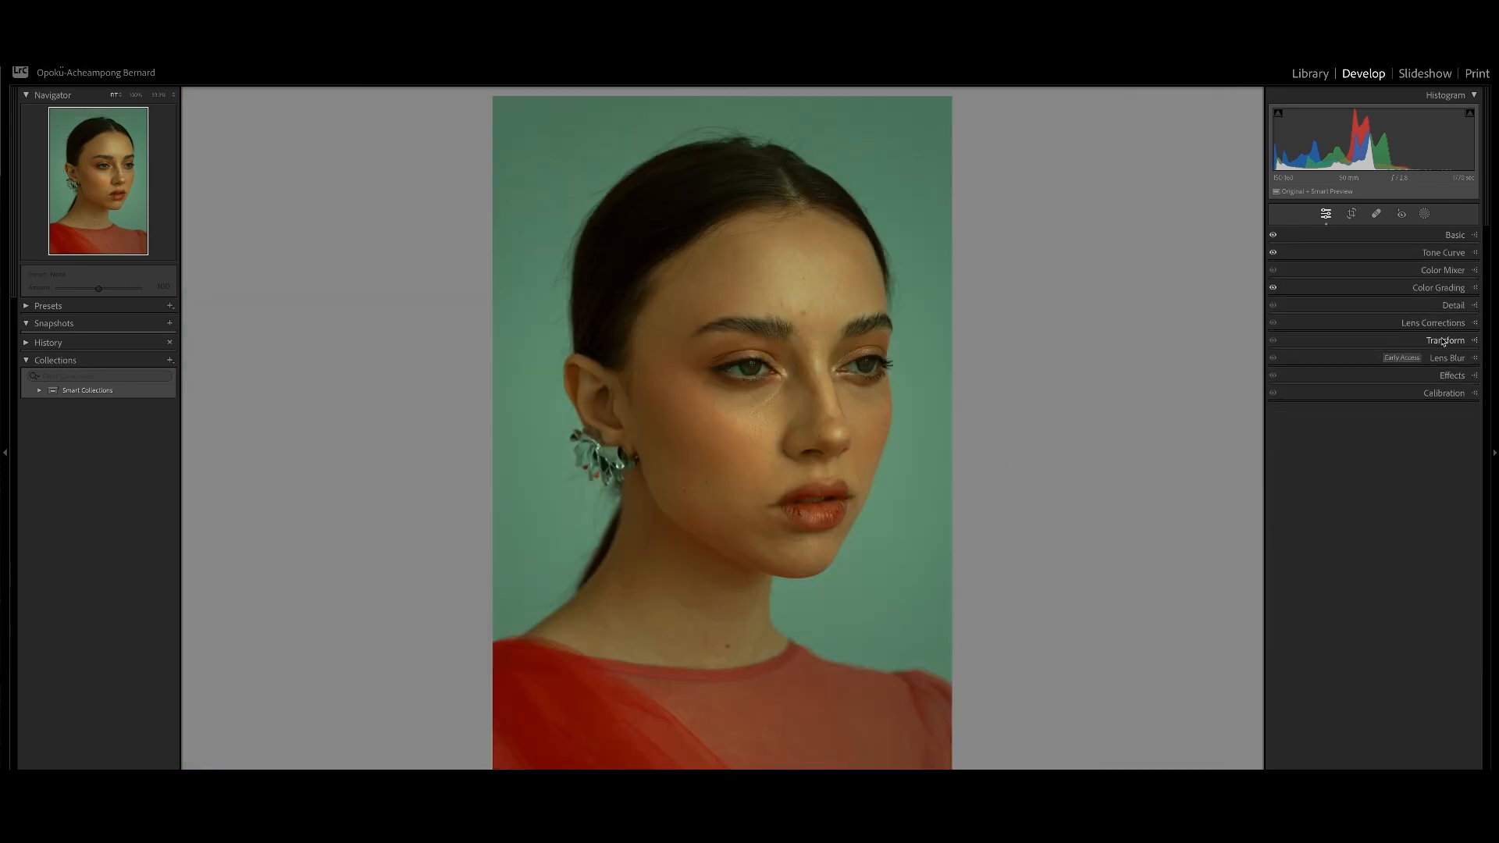
Step: Try the lens profile correction, enabling it and choosing Canon as the lens make
{"action": "left_click", "coordinate": [1437, 323]}
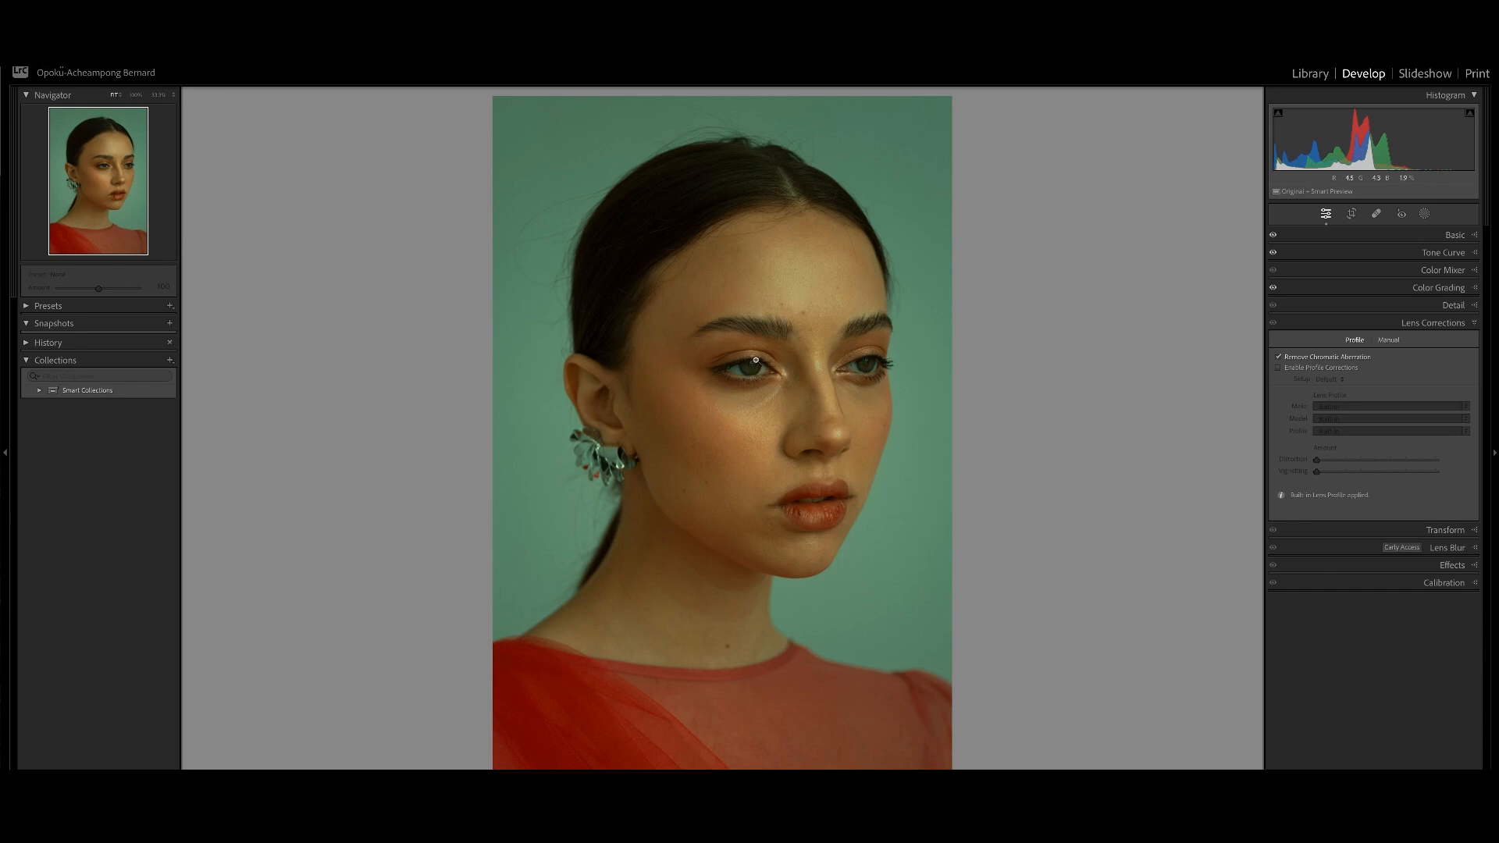
{"action": "left_click", "coordinate": [1320, 368]}
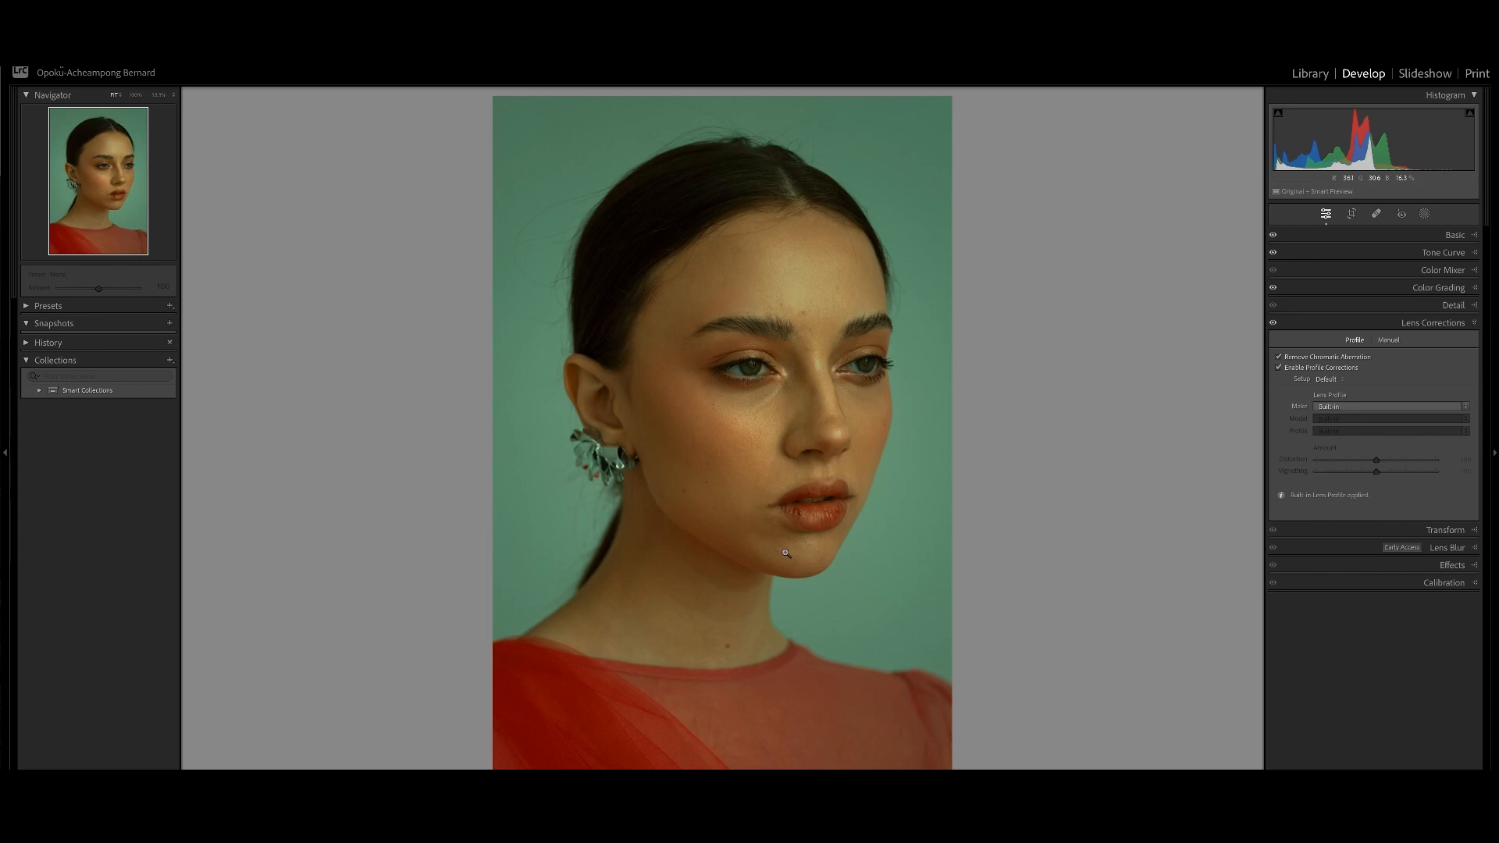
{"action": "left_click", "coordinate": [1358, 407]}
{"action": "left_click", "coordinate": [1354, 453]}
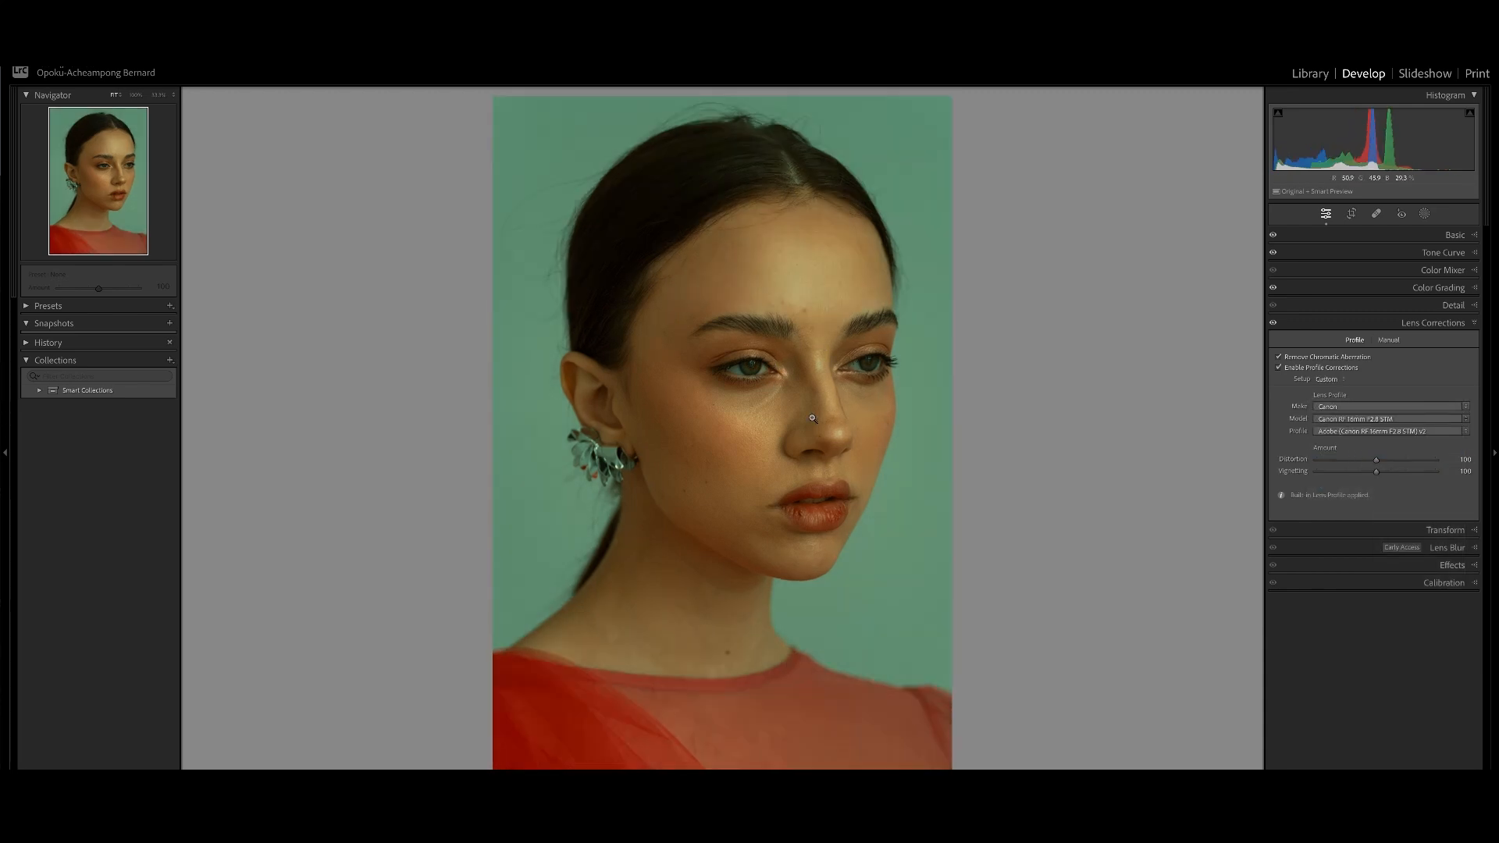
Step: Compare the portrait with and without the Canon lens profile correction, and leave profile corrections disabled
{"action": "left_click", "coordinate": [1300, 369]}
{"action": "left_click", "coordinate": [1301, 370]}
{"action": "left_click", "coordinate": [1302, 369]}
{"action": "left_click", "coordinate": [1301, 369]}
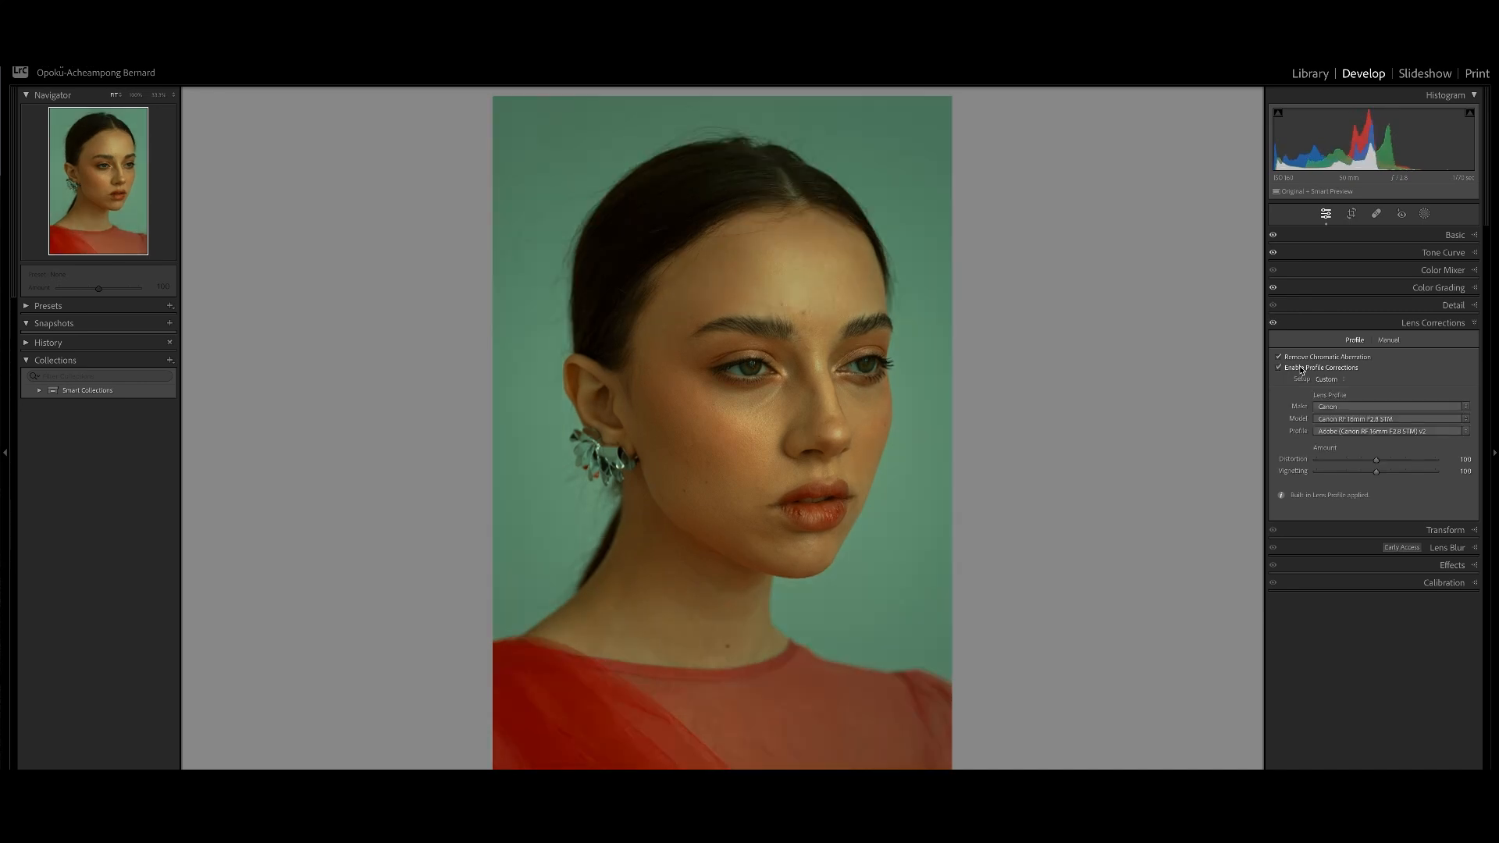
{"action": "left_click", "coordinate": [1302, 370]}
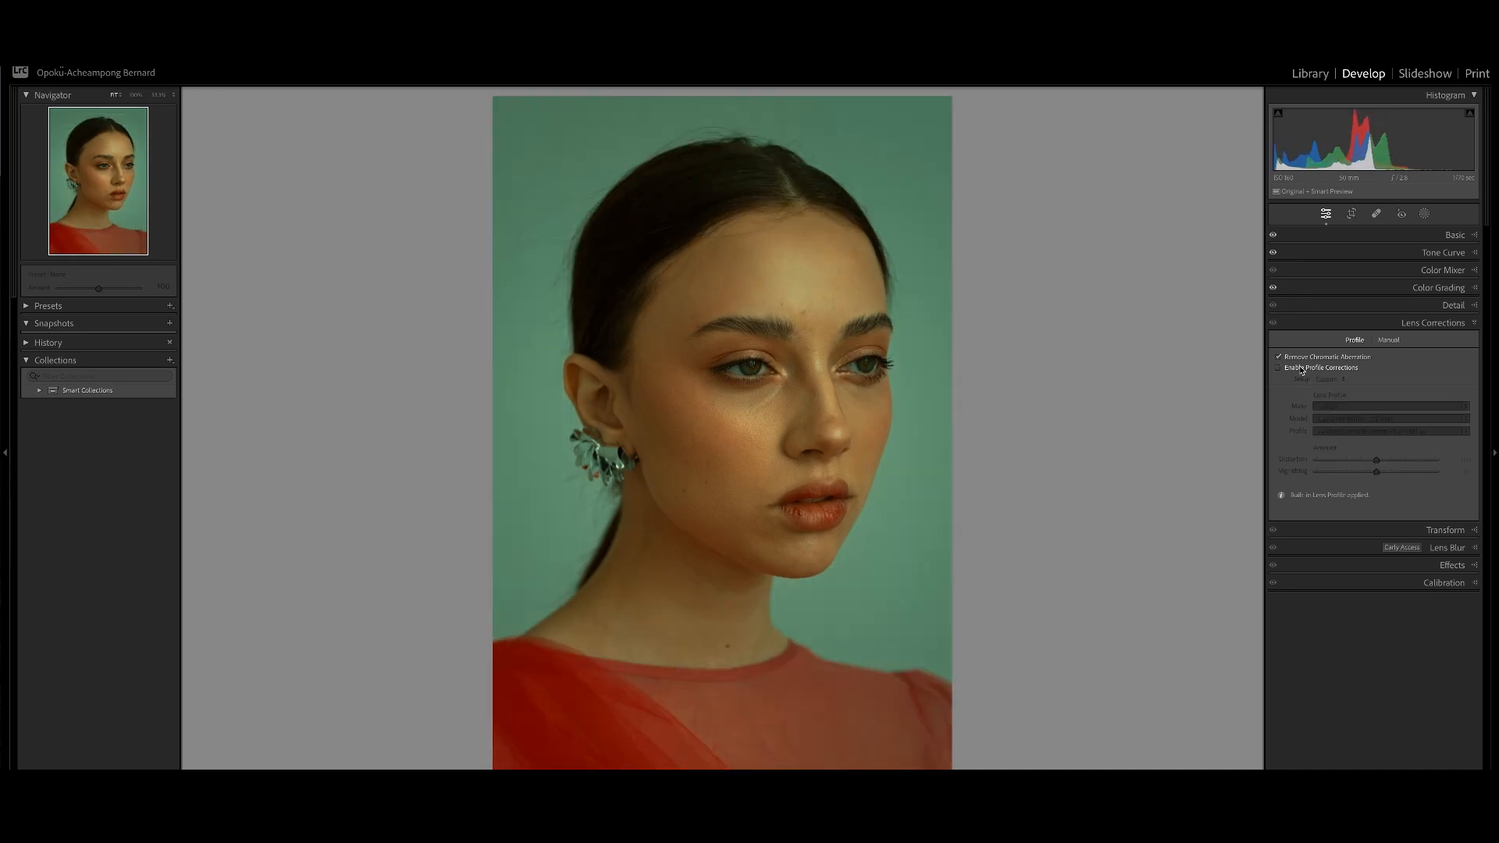
{"action": "left_click", "coordinate": [1301, 370]}
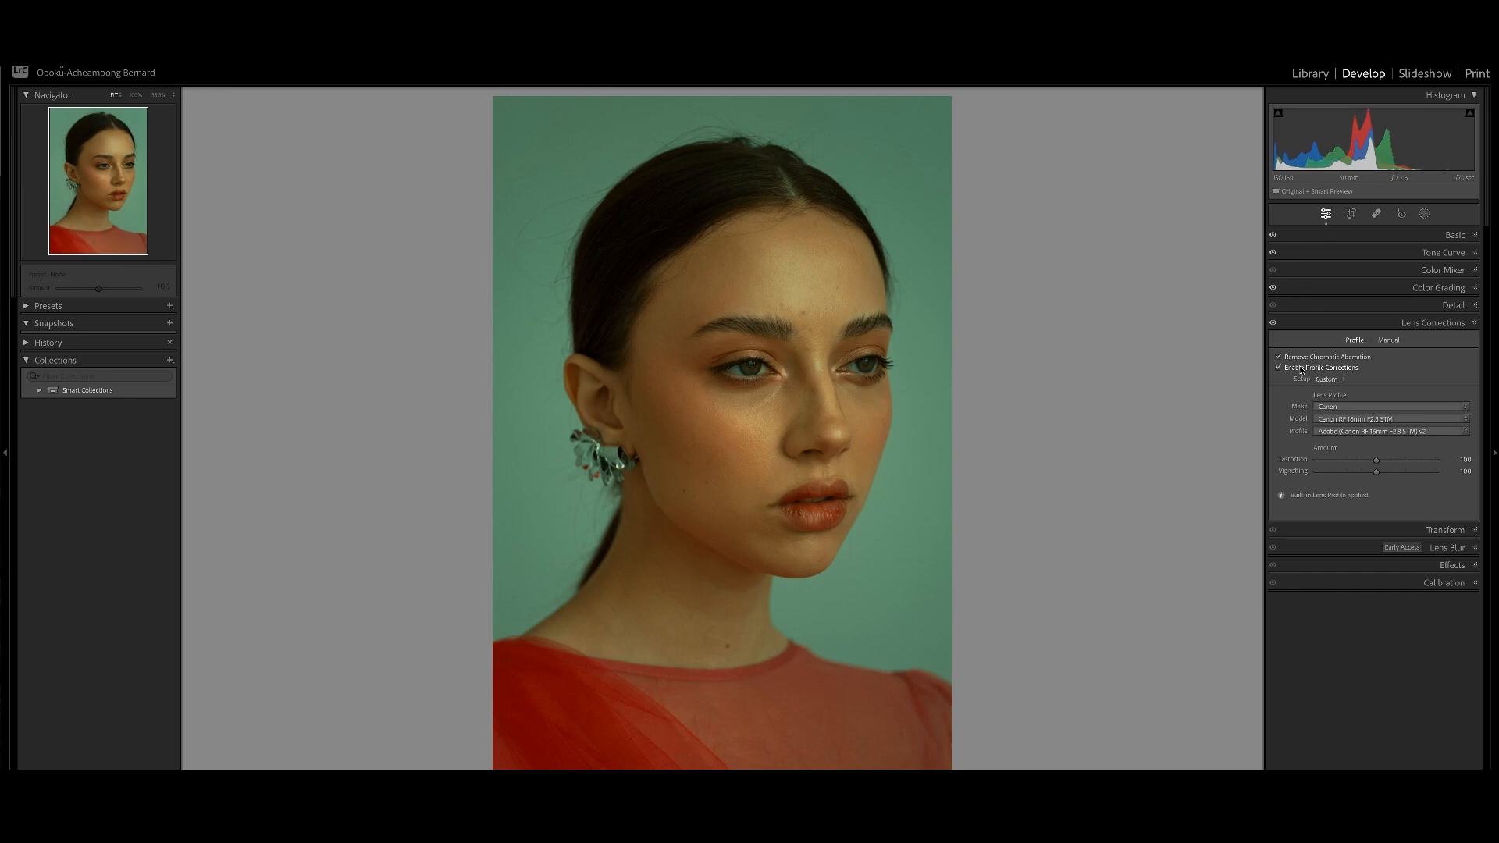
{"action": "left_click", "coordinate": [1302, 370]}
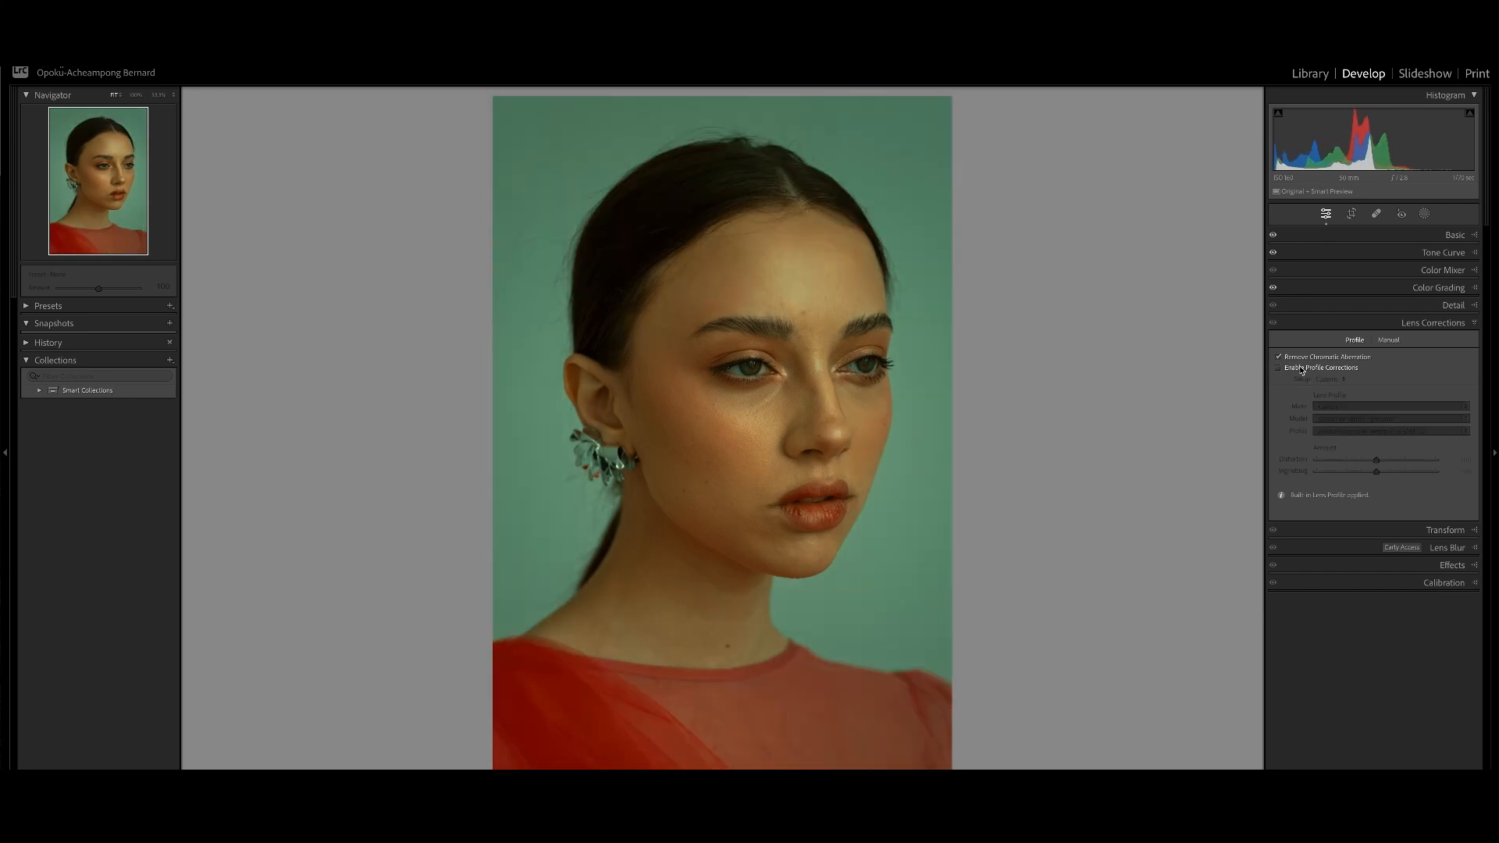
{"action": "left_click", "coordinate": [1302, 369]}
{"action": "left_click", "coordinate": [1301, 369]}
{"action": "left_click", "coordinate": [1431, 324]}
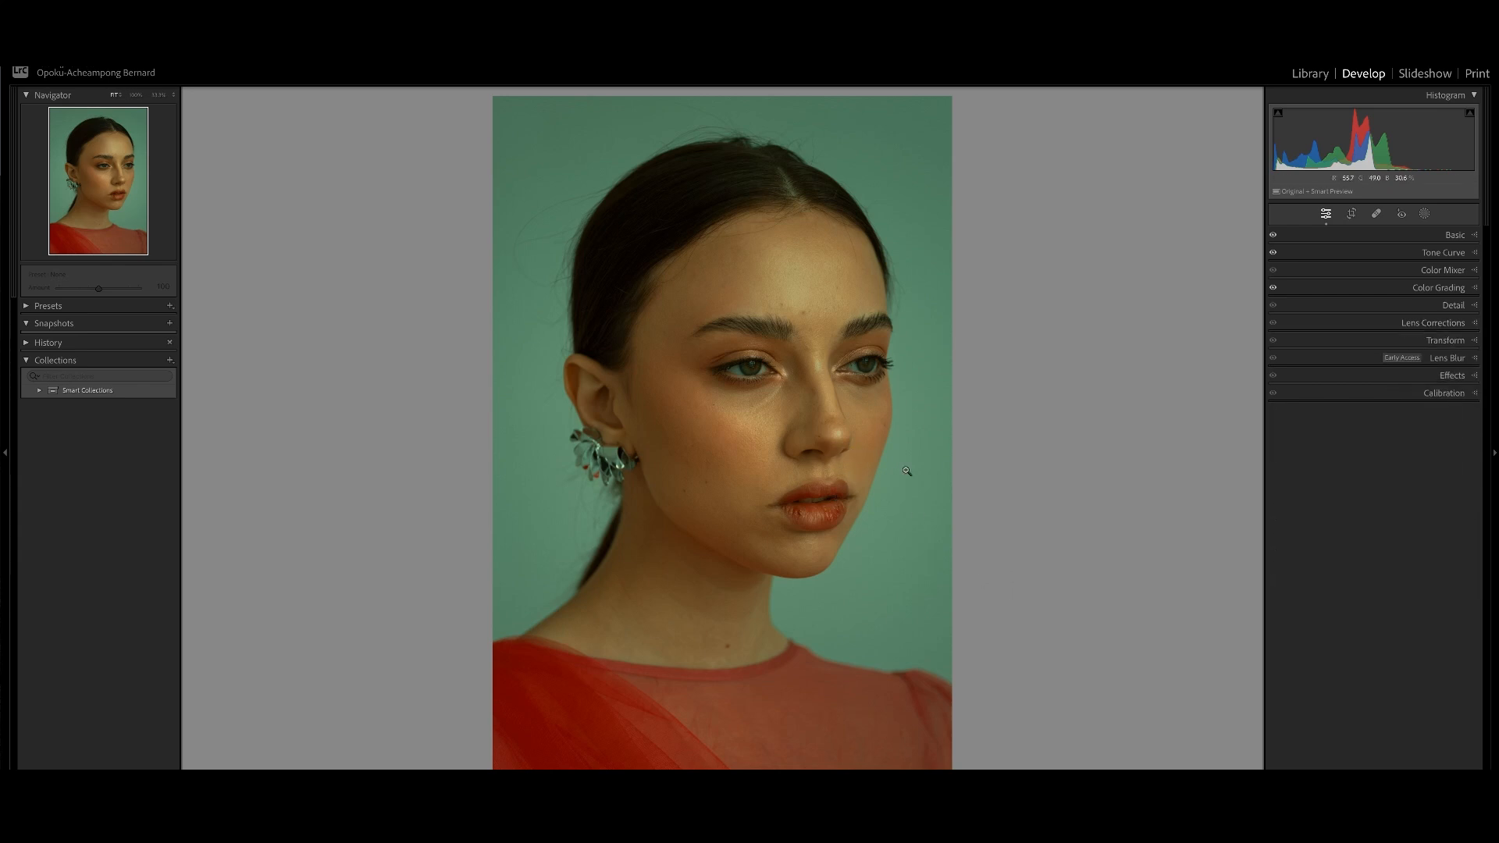
{"action": "left_click", "coordinate": [1434, 395]}
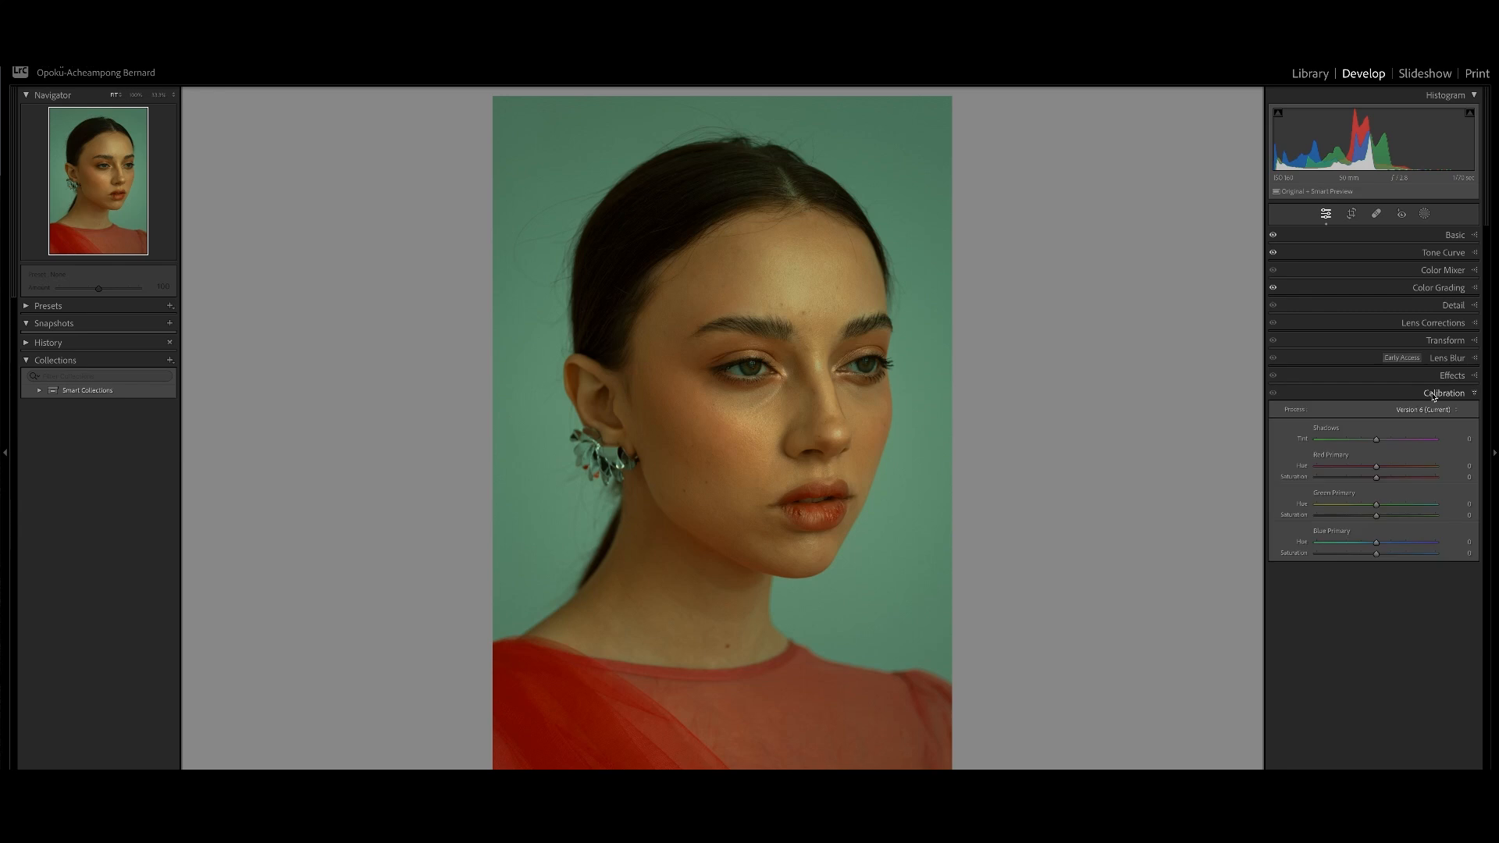
{"action": "left_click", "coordinate": [1439, 396]}
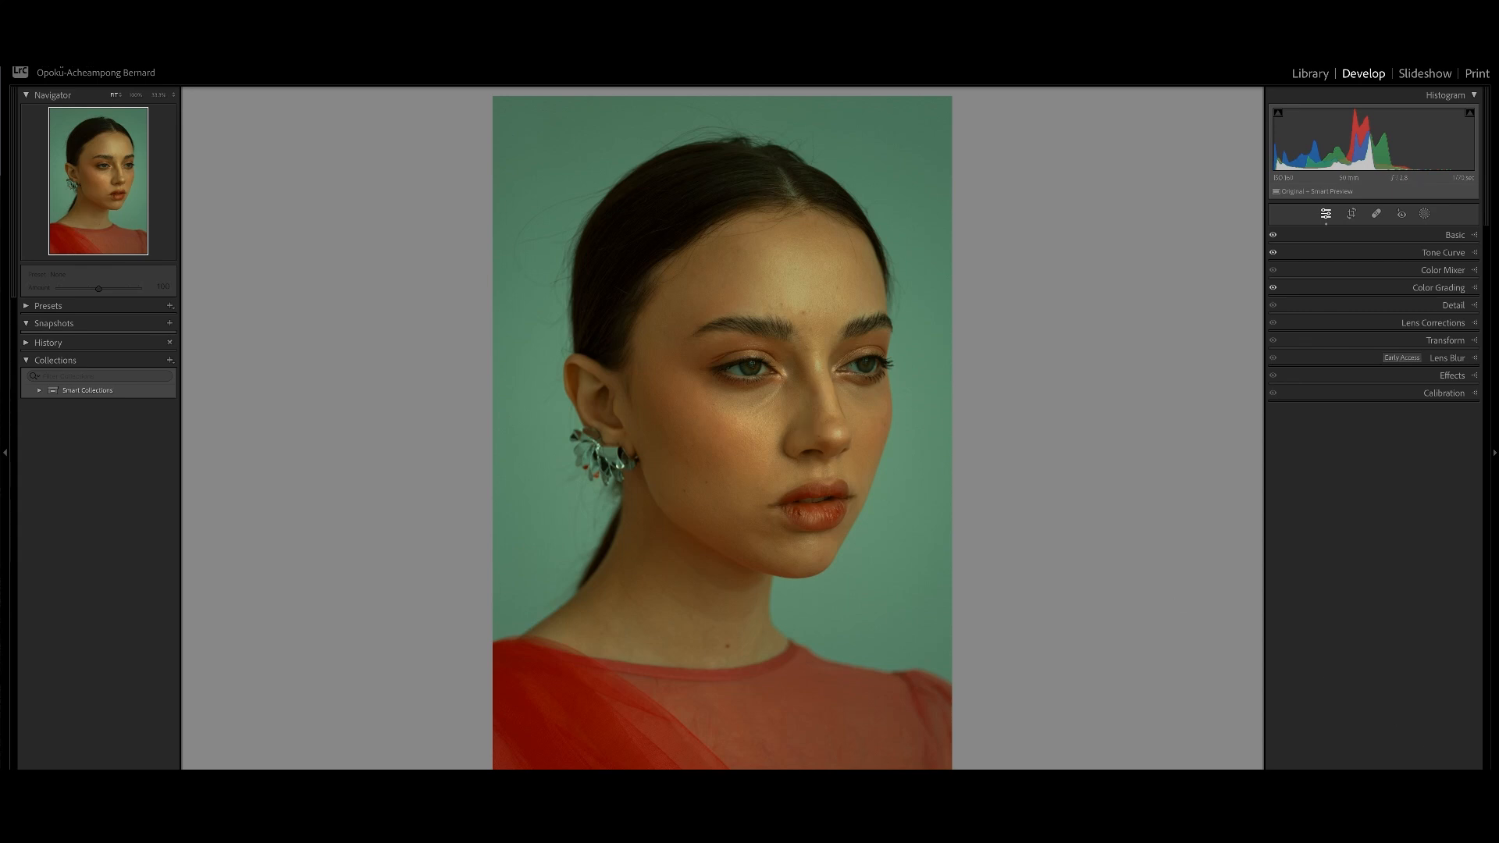
Step: Reset all develop settings to view the ungraded portrait for comparison, and undo the reset
{"action": "key", "text": "backslash"}
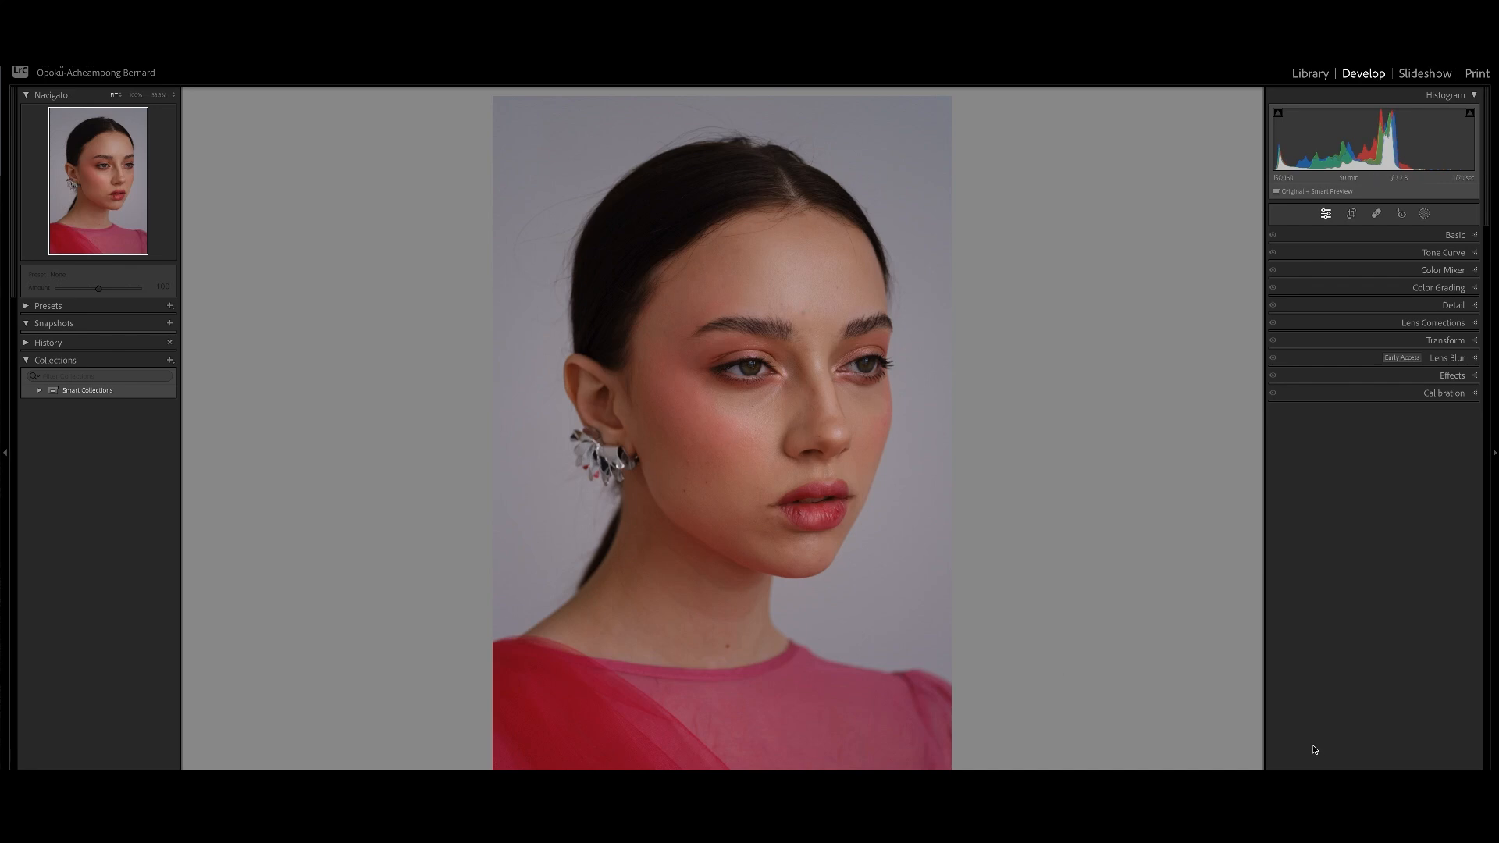
{"action": "key", "text": "ctrl+z"}
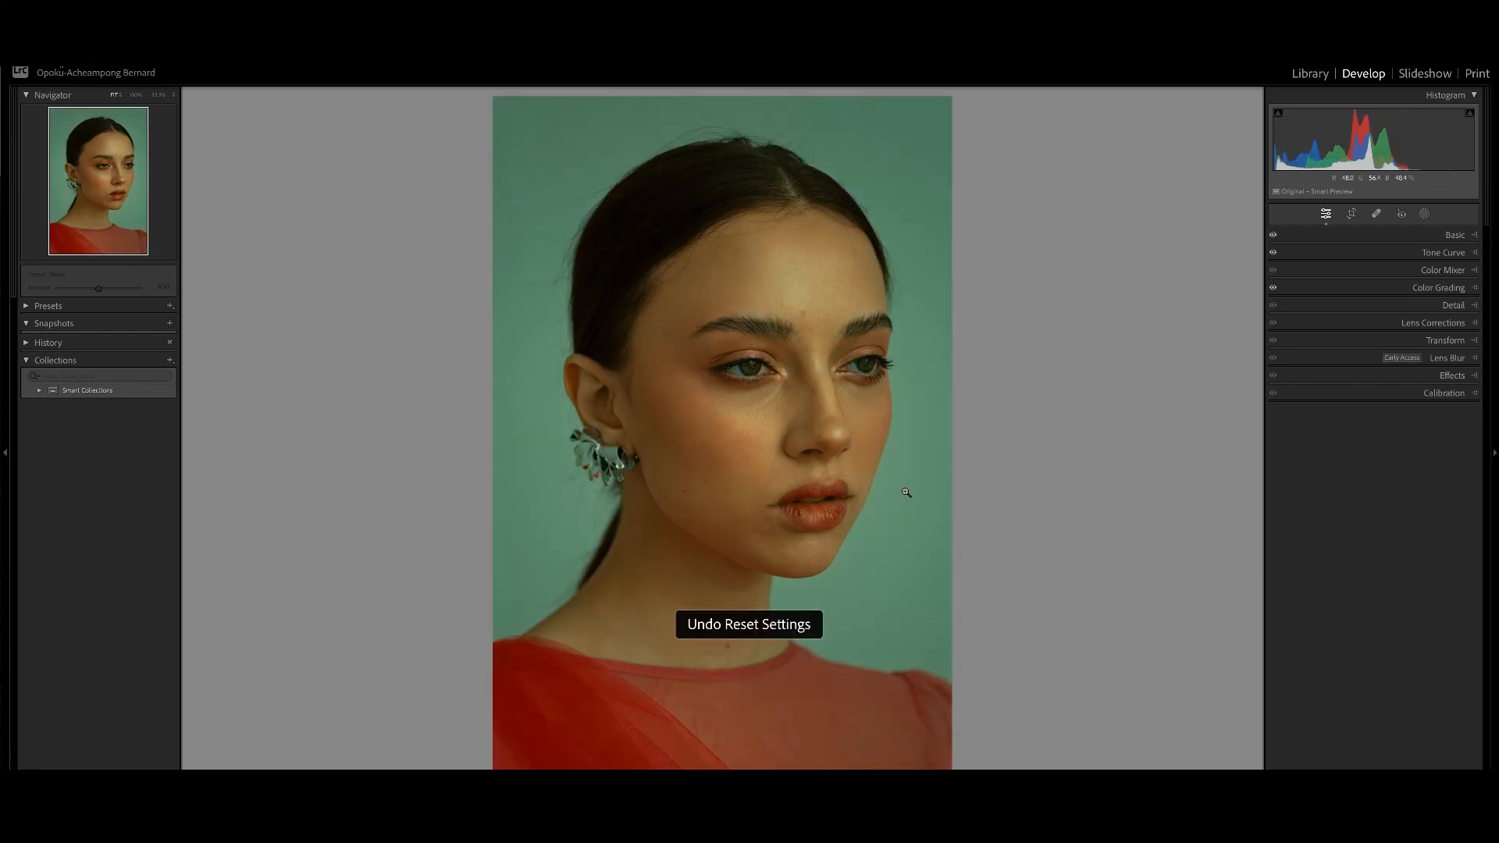